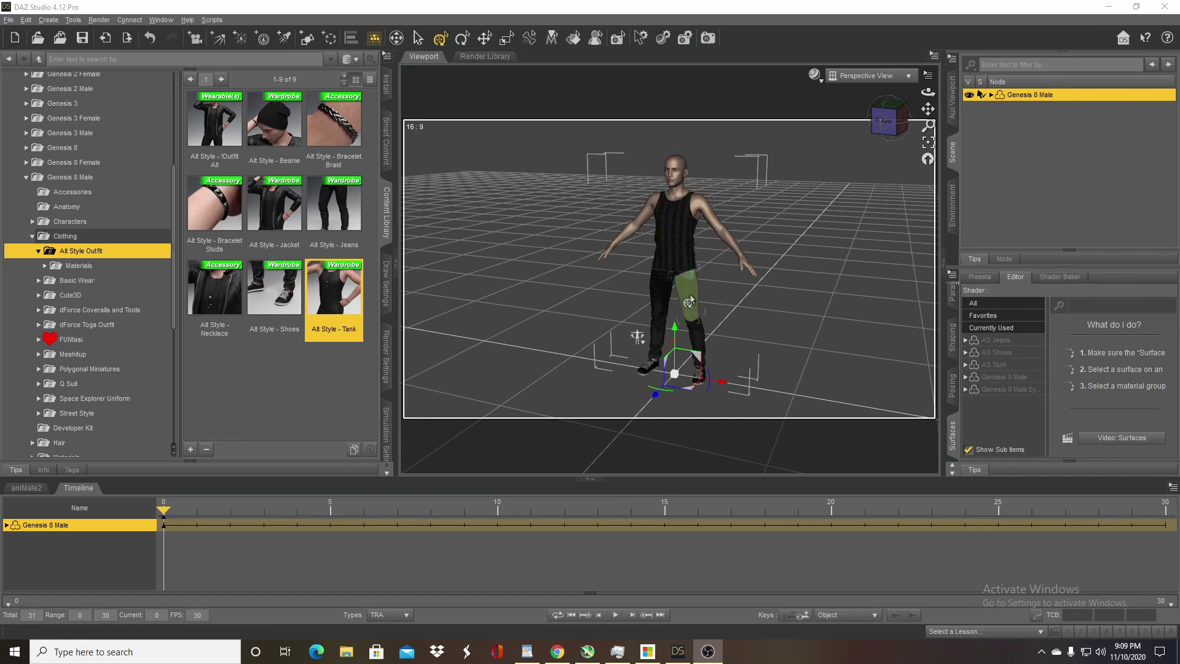
# Zoom the viewport in on the dressed Genesis 8 Male.
pyautogui.scroll(4, 611, 265)
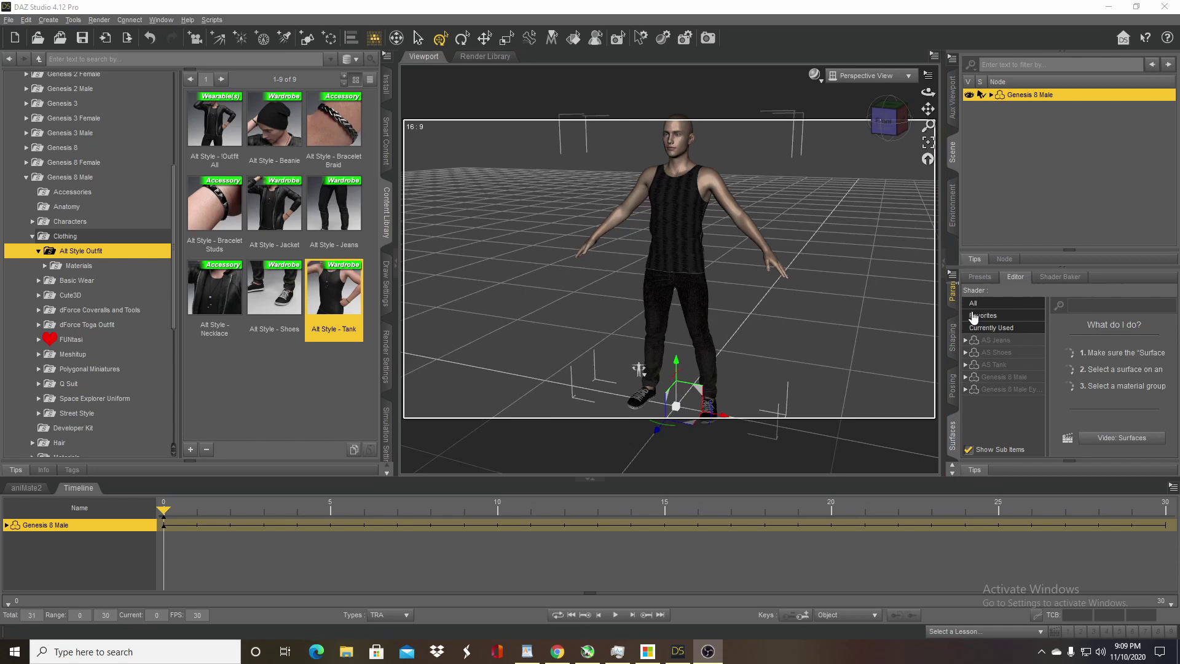
# In the Surfaces pane, select Genesis 8 Male's Skin-Lips-Nails group to show Translucency Weight 0.65.
pyautogui.click(953, 408)
pyautogui.click(953, 409)
pyautogui.click(952, 404)
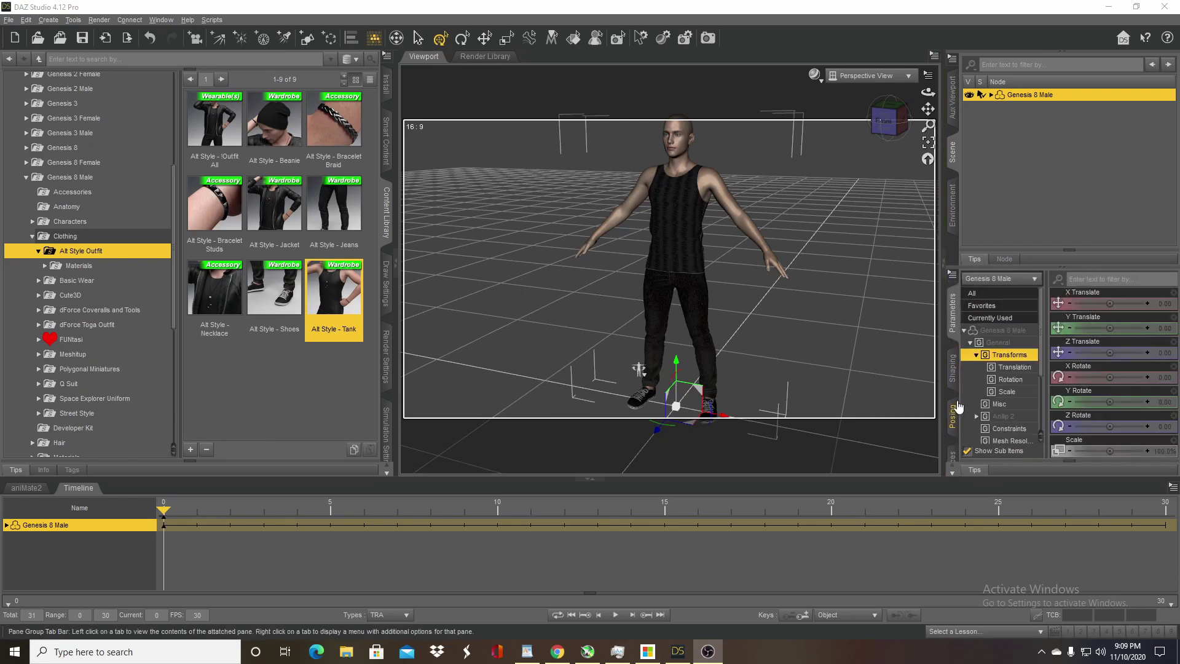
pyautogui.click(950, 398)
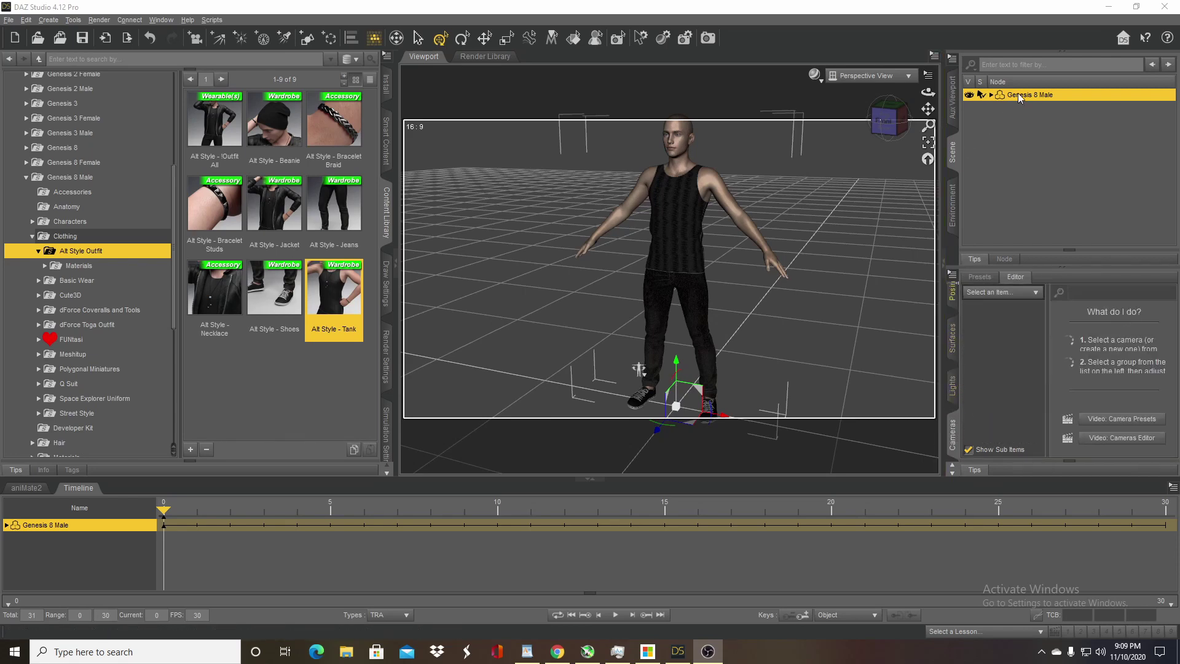
pyautogui.click(952, 338)
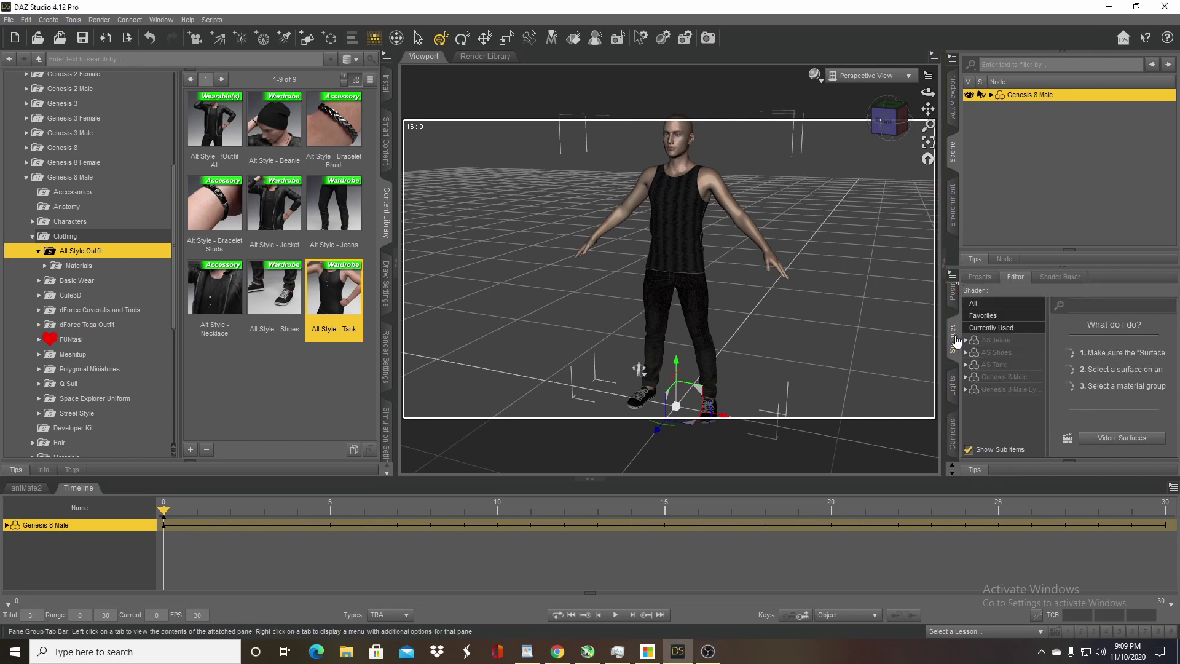
pyautogui.click(984, 378)
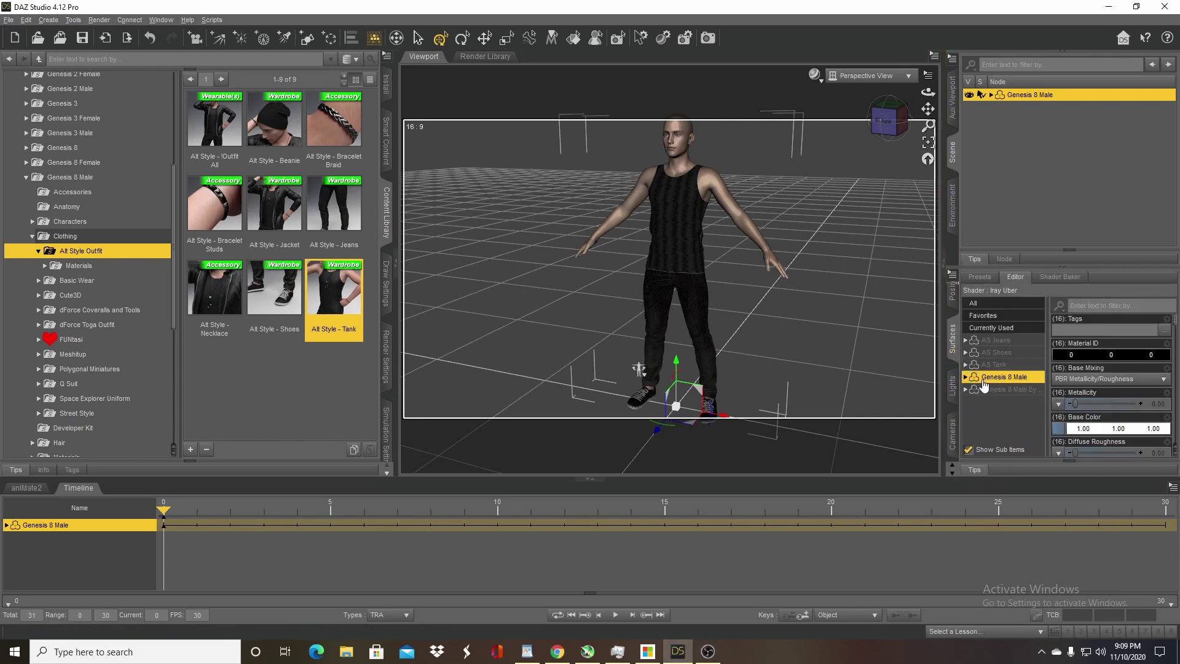
pyautogui.click(965, 378)
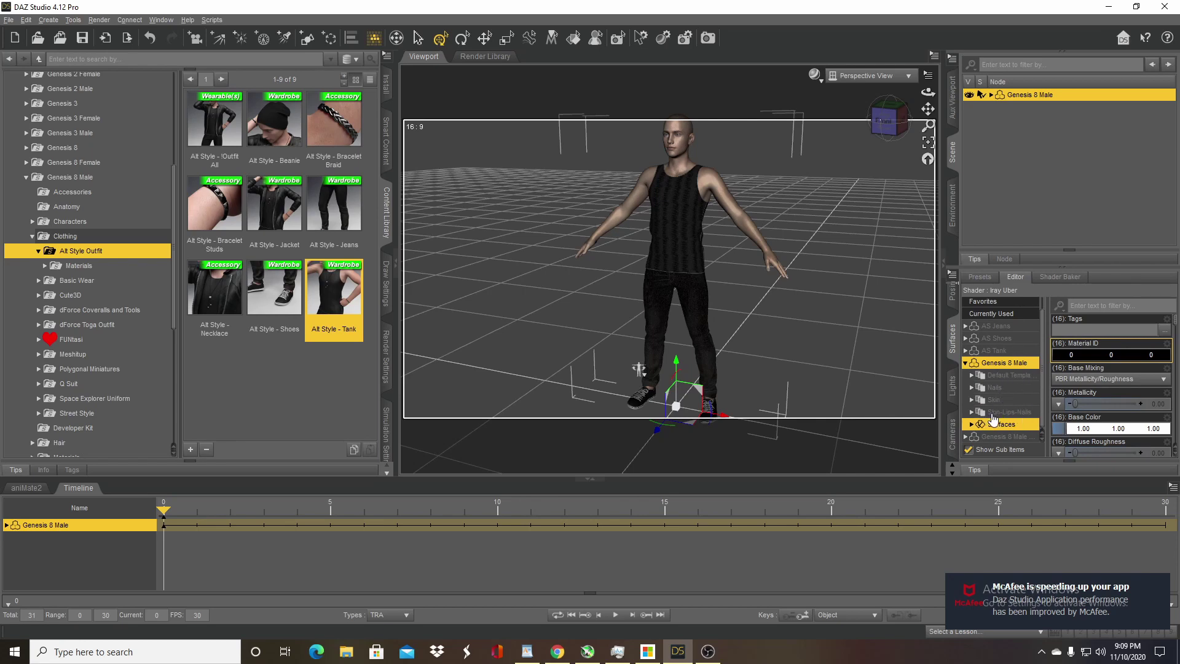
pyautogui.click(994, 413)
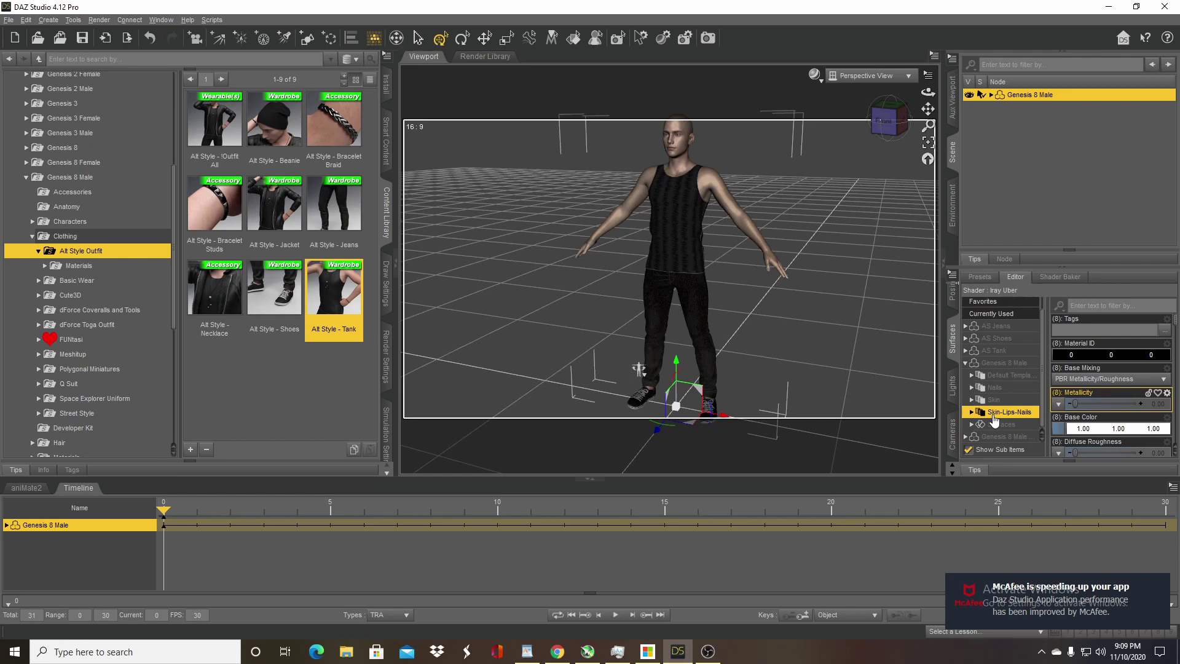
pyautogui.scroll(-10, 1113, 383)
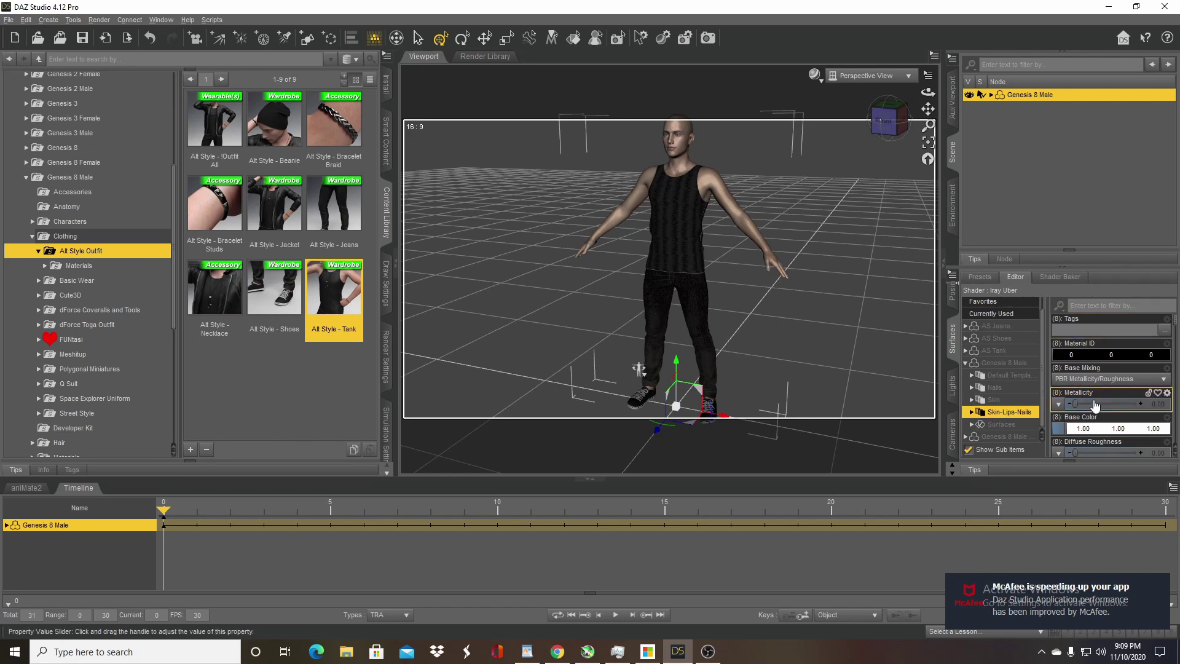
pyautogui.scroll(1, 1113, 383)
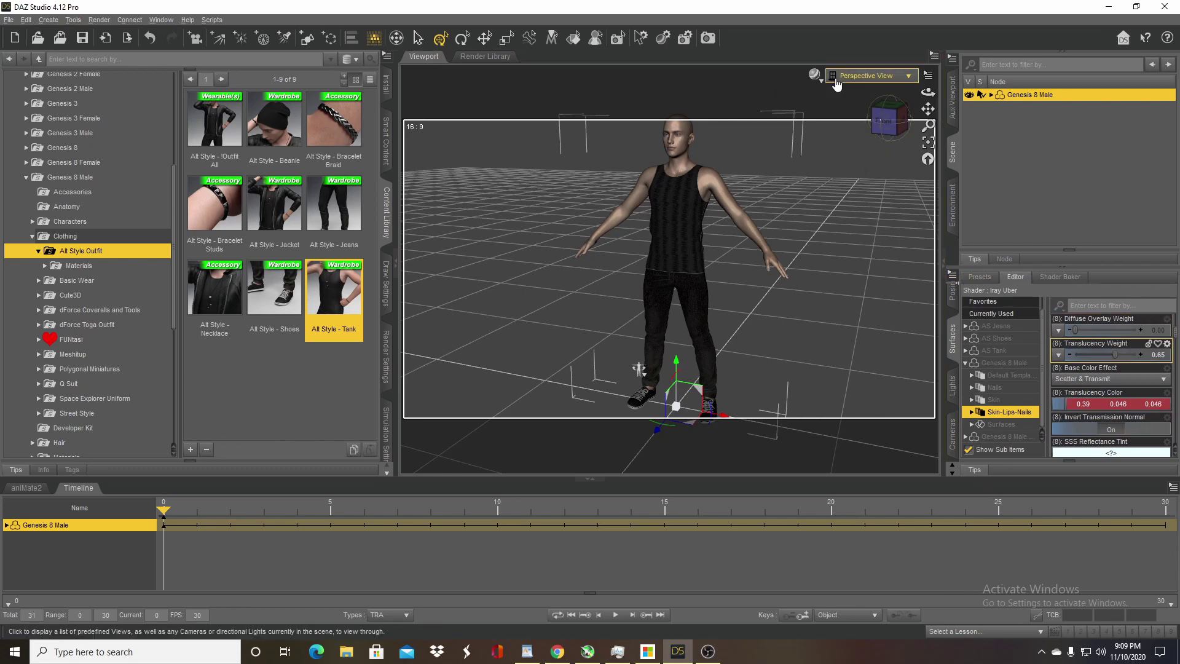
# Set Iray Max Samples to 100 under Render Settings Progressive Rendering.
pyautogui.click(814, 75)
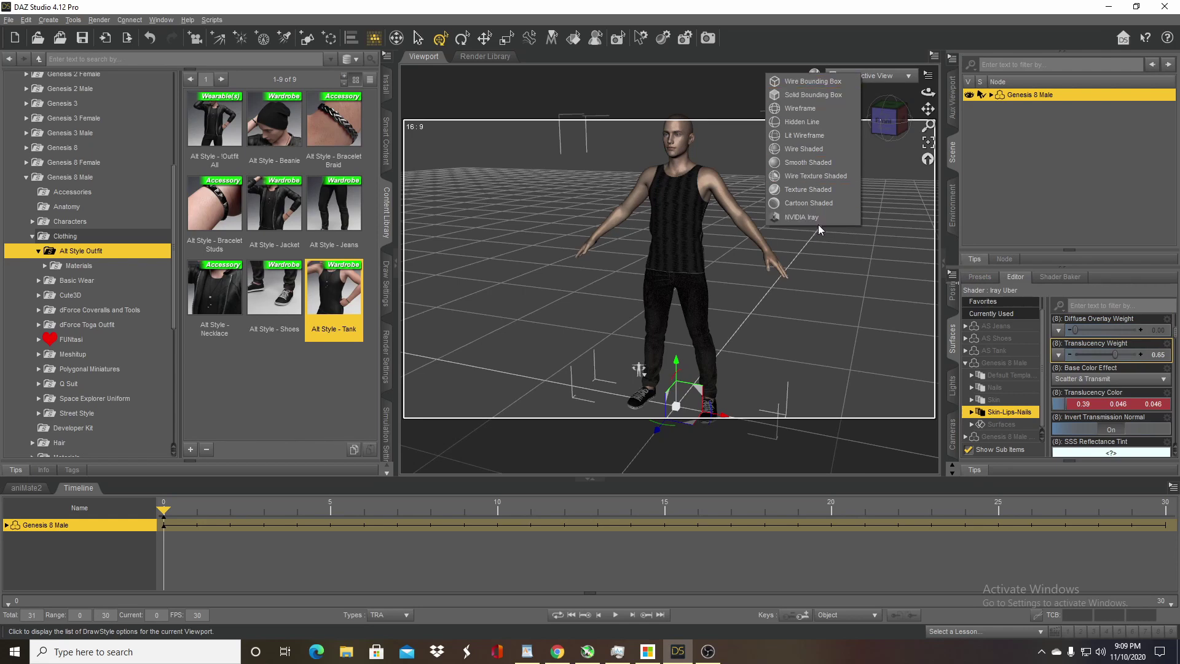
pyautogui.click(814, 65)
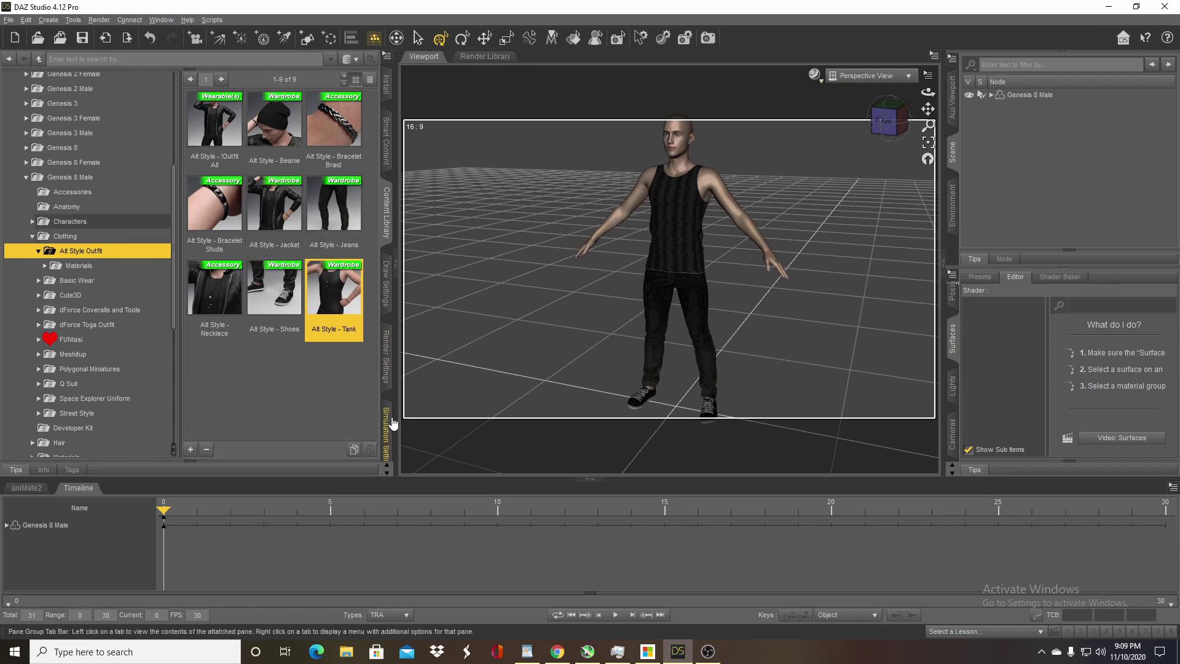
pyautogui.click(385, 368)
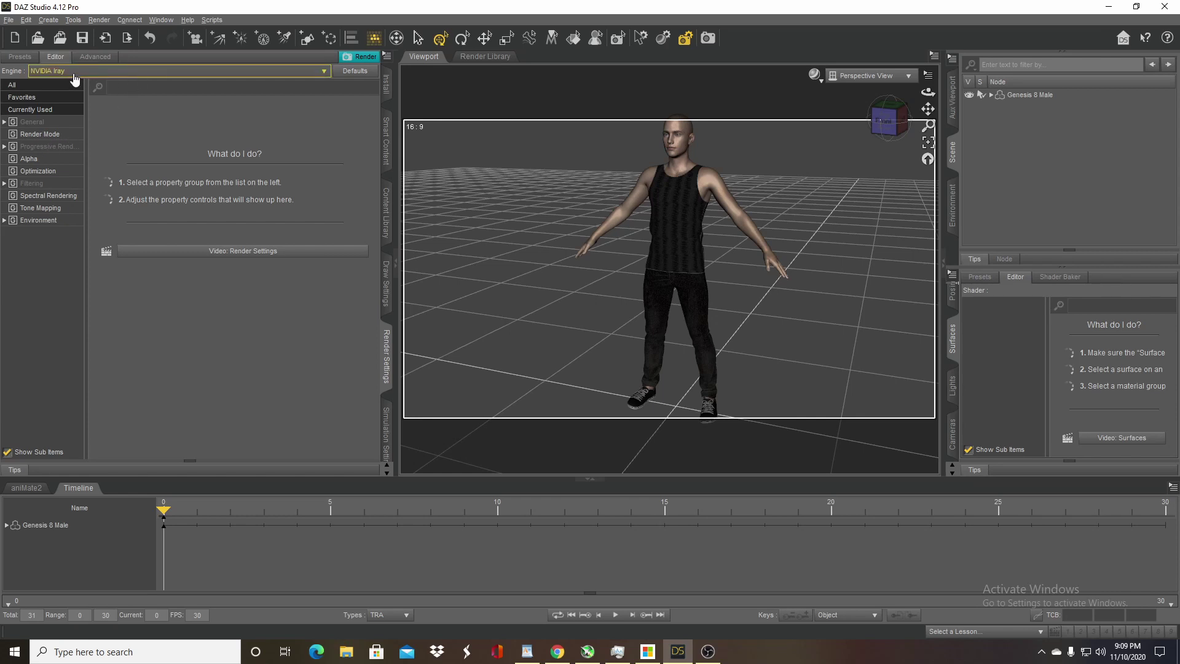
pyautogui.click(44, 147)
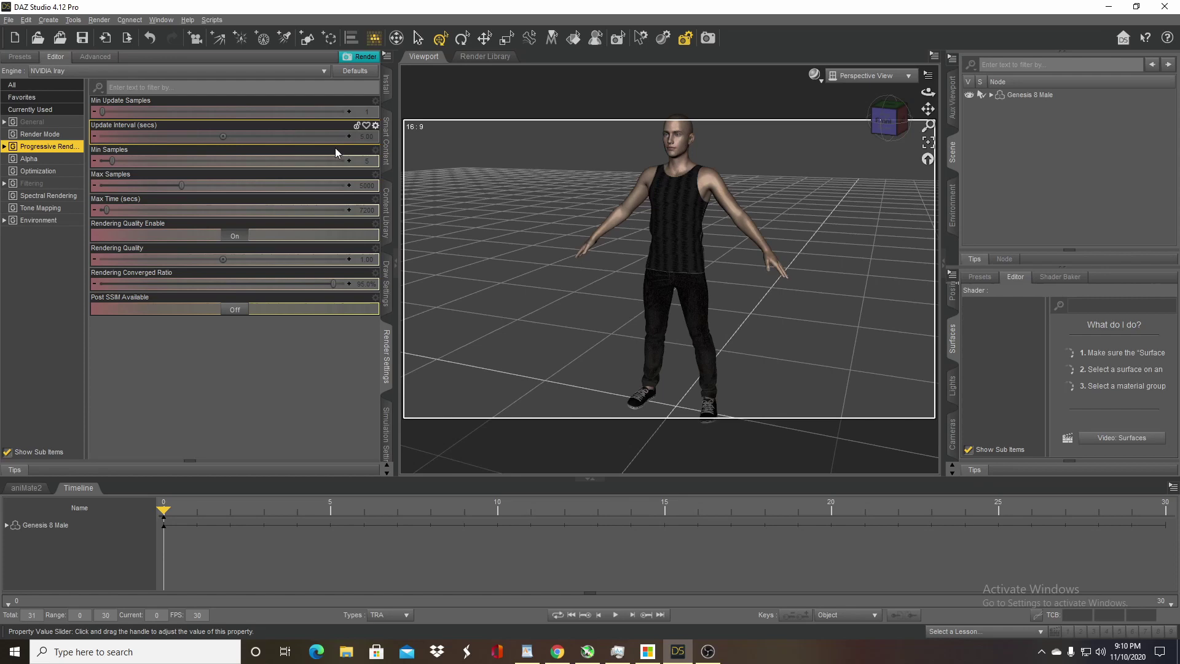
pyautogui.click(367, 186)
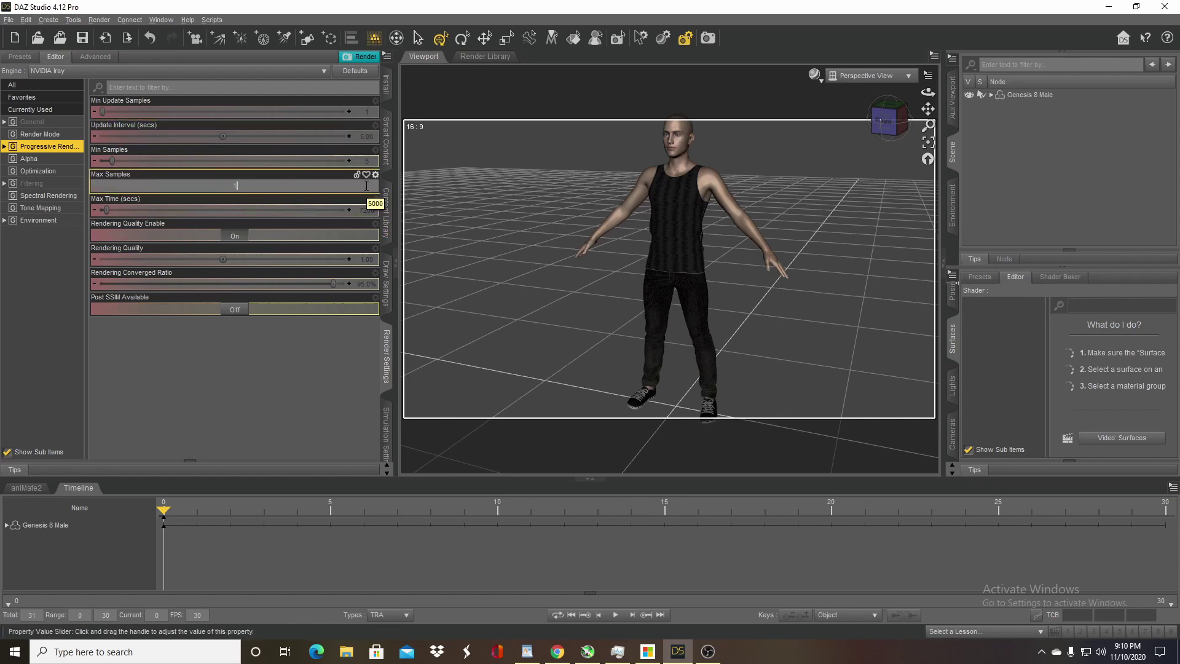
pyautogui.press('Return')
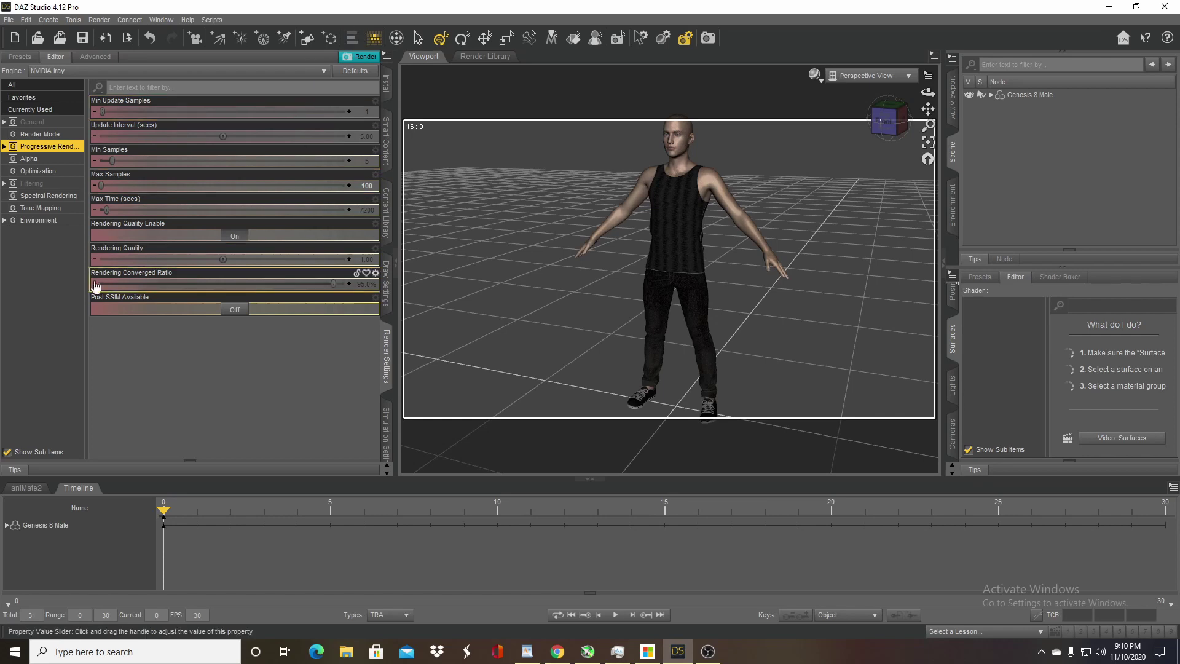
# In Filtering, make the post denoiser available and enabled, starting at iteration 6.
pyautogui.click(30, 183)
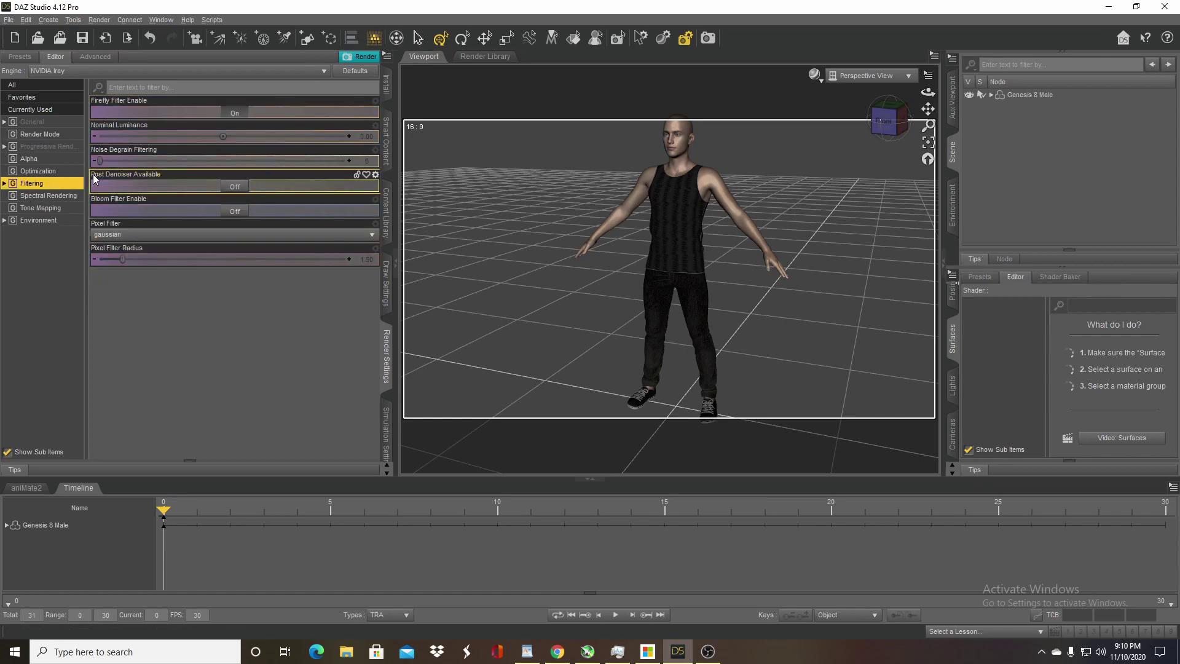
pyautogui.click(197, 185)
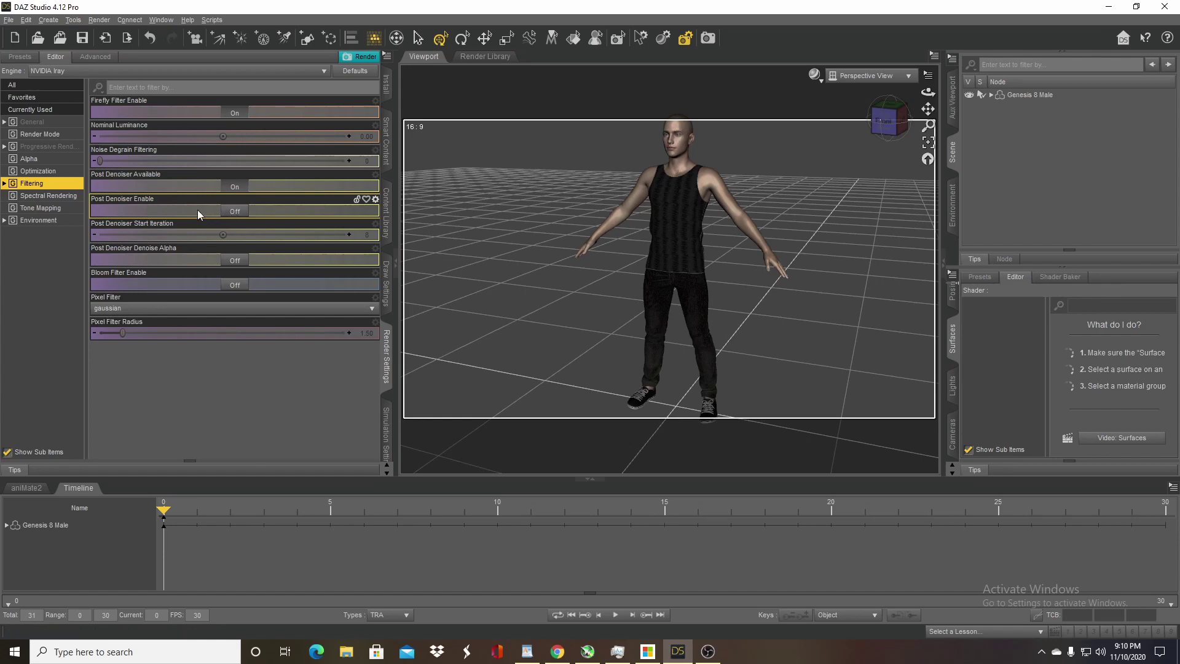
pyautogui.click(236, 212)
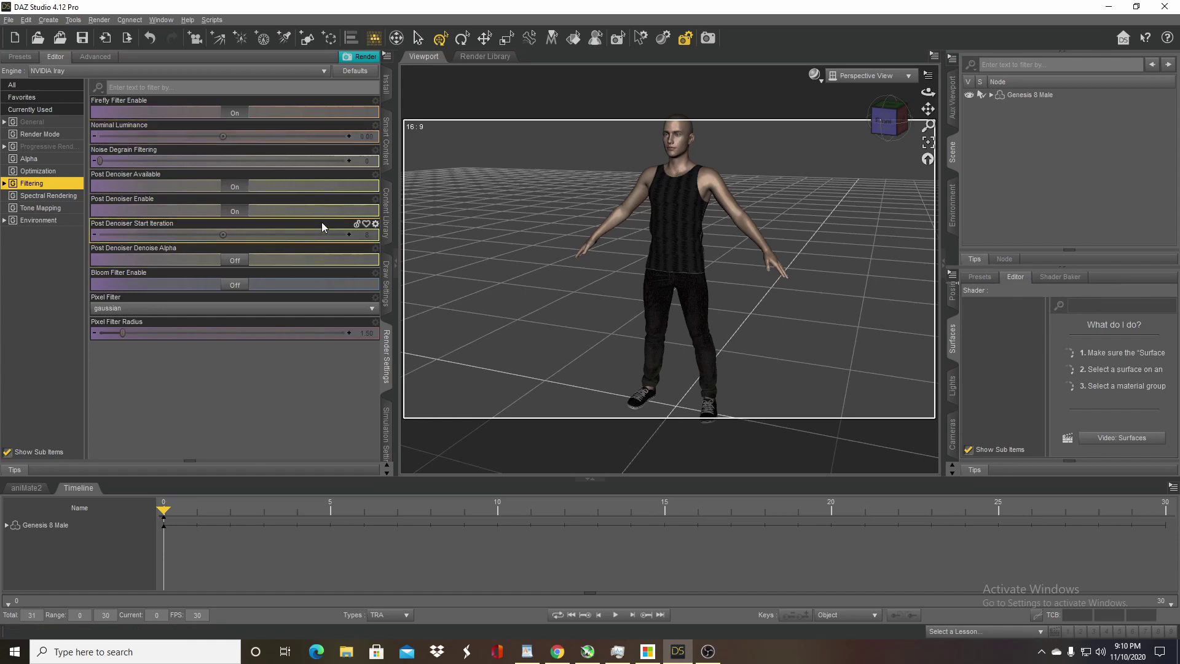
pyautogui.moveTo(226, 233); pyautogui.dragTo(86, 200)
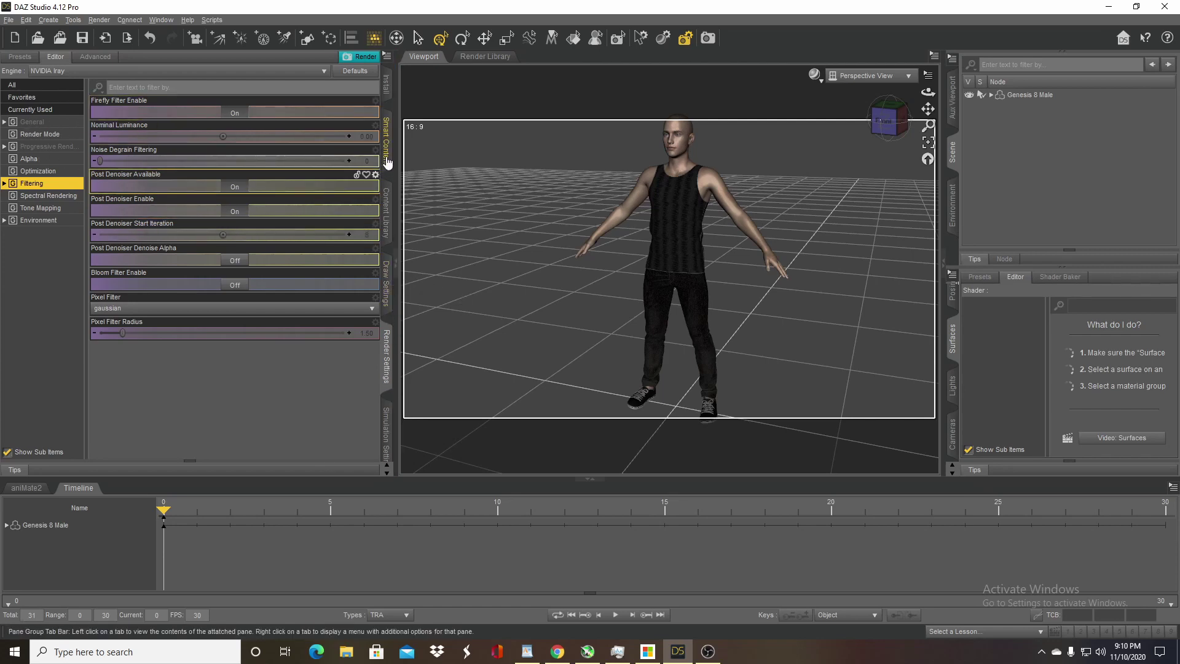
pyautogui.click(387, 216)
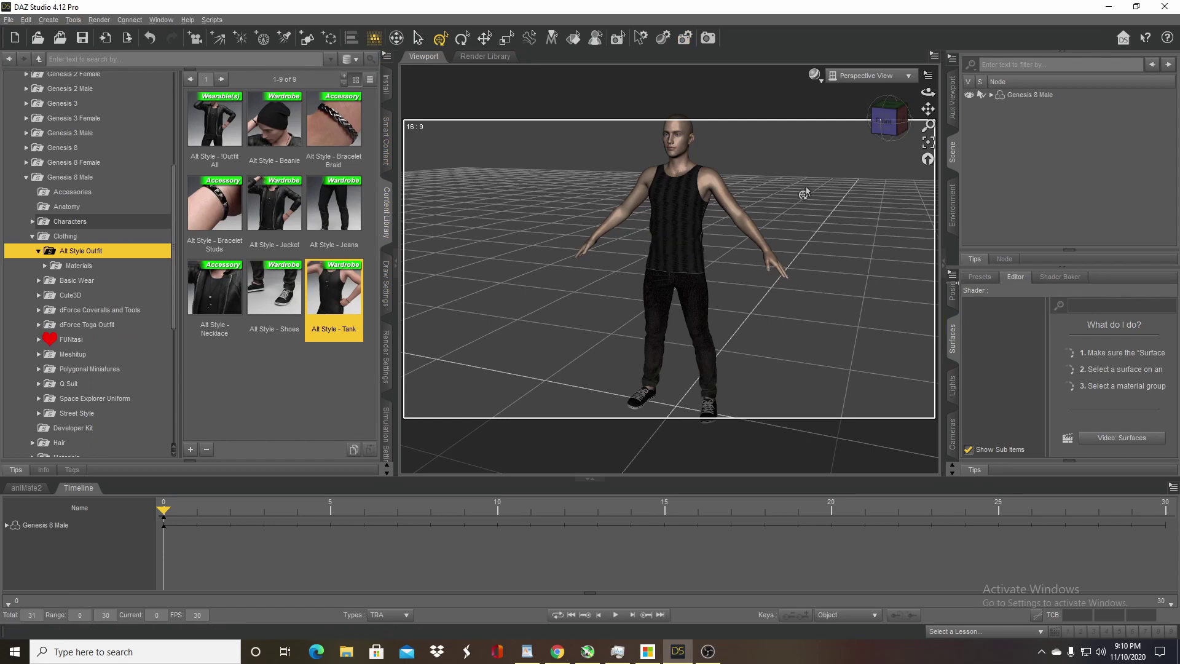
# Select Genesis 8 Male, switch the viewport DrawStyle to NVIDIA Iray and zoom to the head.
pyautogui.click(1012, 95)
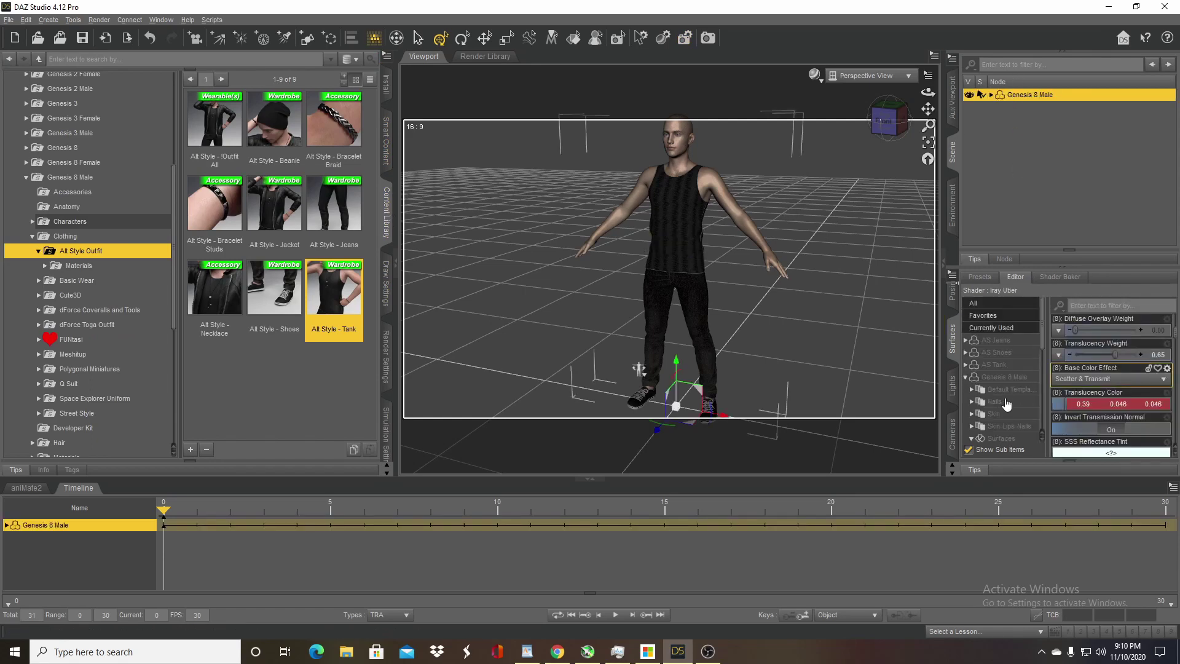
pyautogui.click(822, 79)
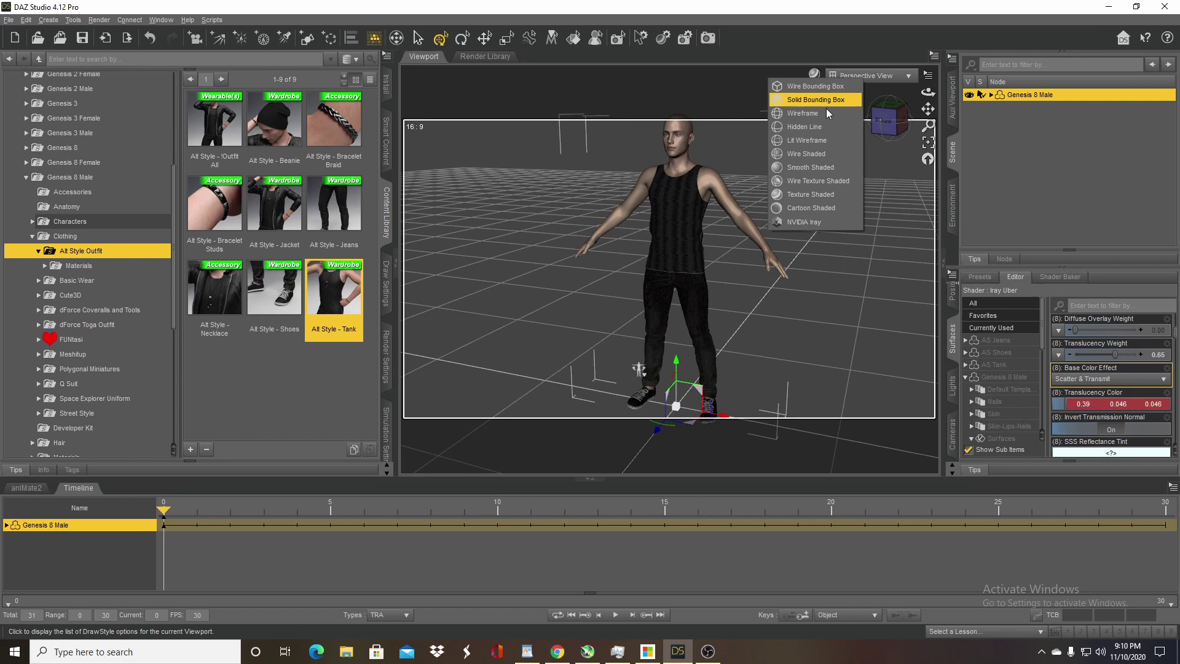
pyautogui.click(816, 224)
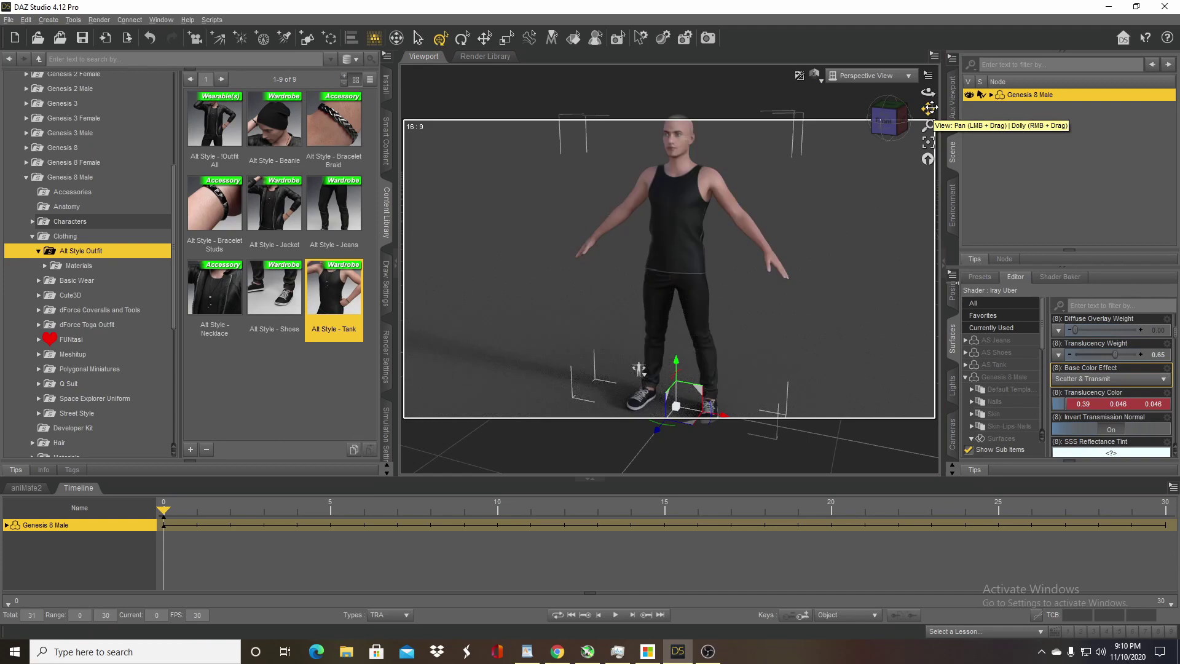
pyautogui.moveTo(929, 109); pyautogui.dragTo(905, 114)
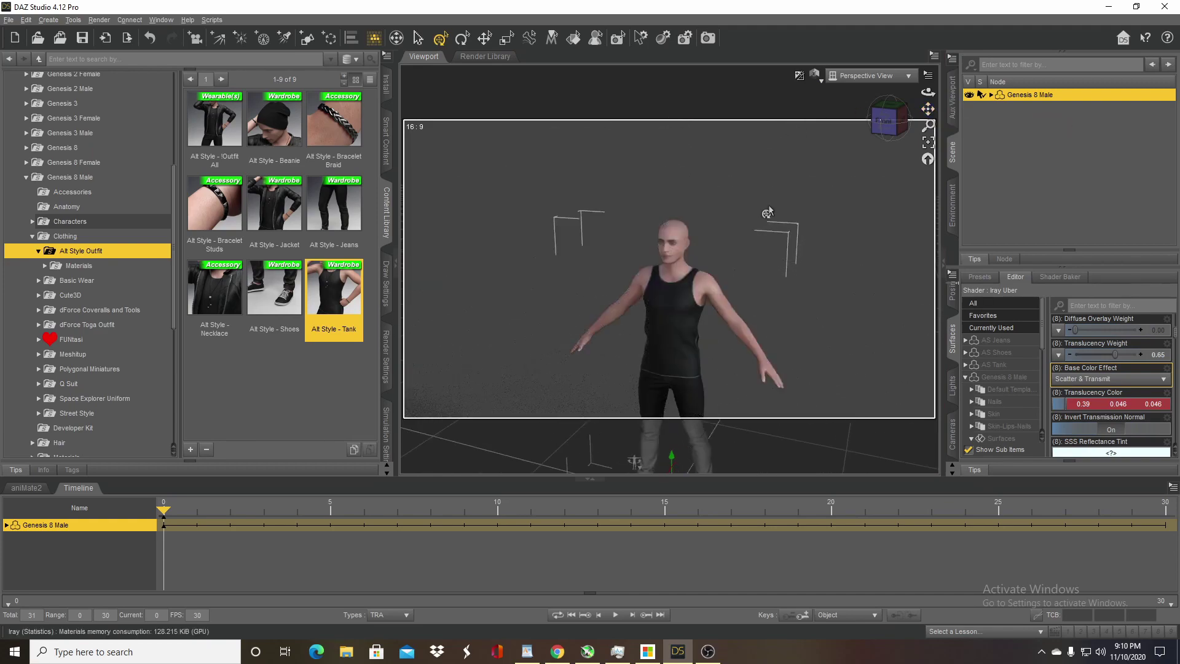
pyautogui.scroll(5, 766, 209)
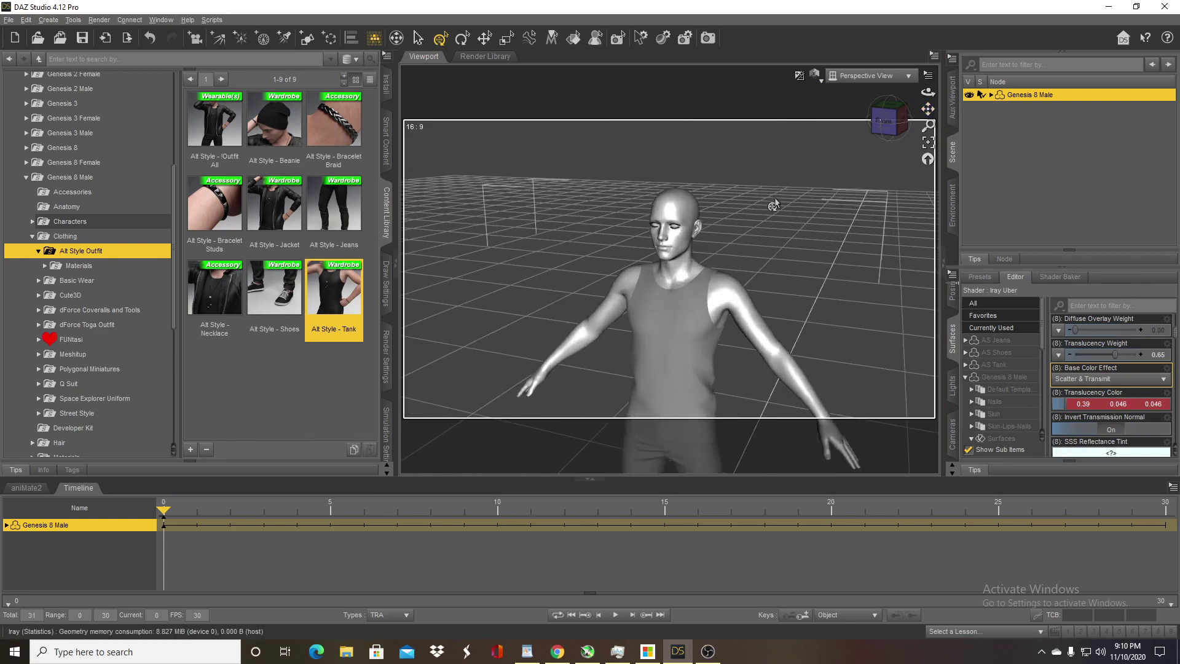
pyautogui.scroll(10, 774, 204)
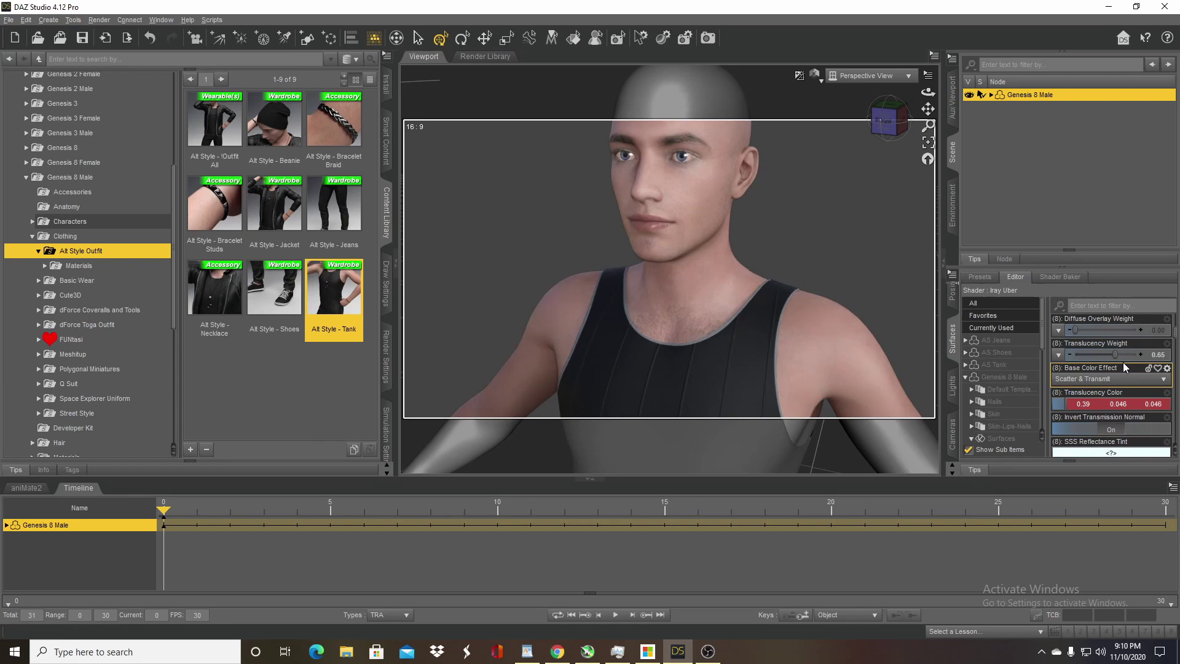
# Drag the skin Translucency Weight up from 0.65 to about 0.89.
pyautogui.moveTo(1116, 355)
pyautogui.moveTo(1117, 355); pyautogui.dragTo(1126, 355)
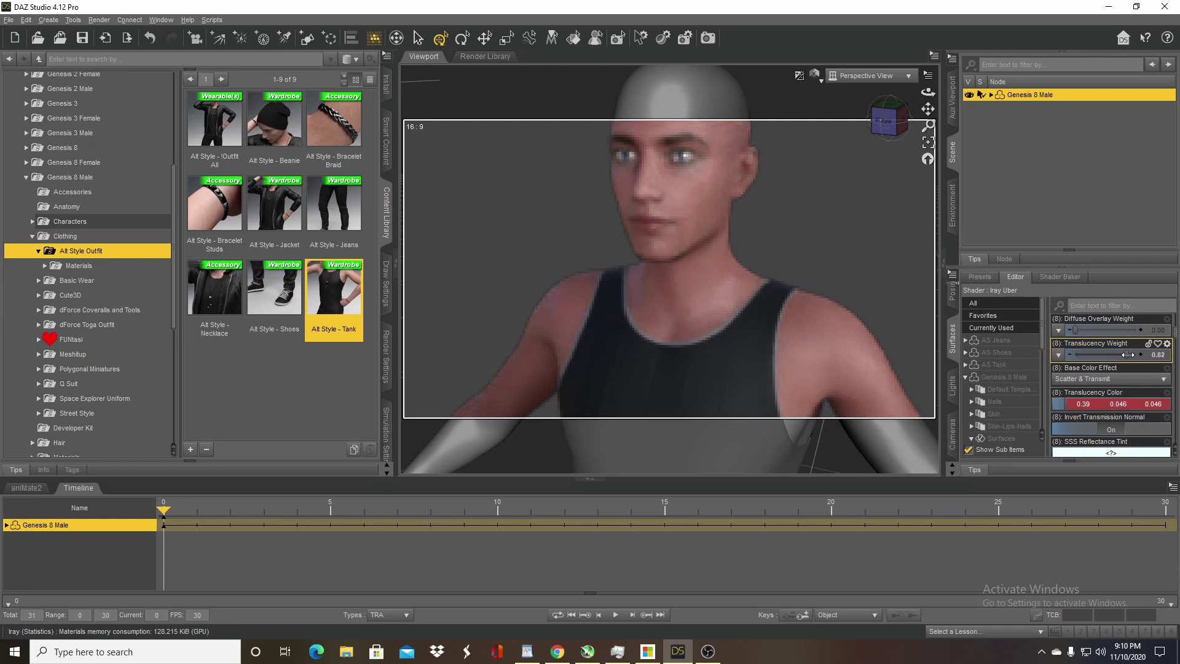
pyautogui.moveTo(1128, 354); pyautogui.dragTo(1131, 355)
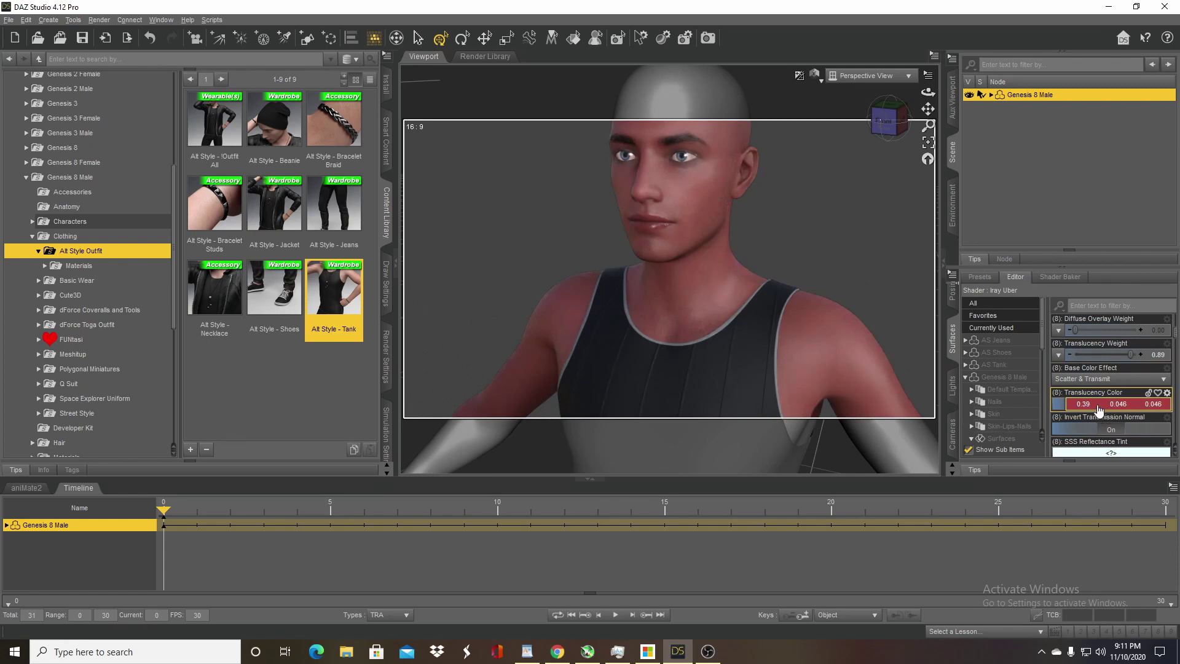
# Set the skin Translucency Color to dark red 0.15, 0.017, 0.017.
pyautogui.click(1131, 403)
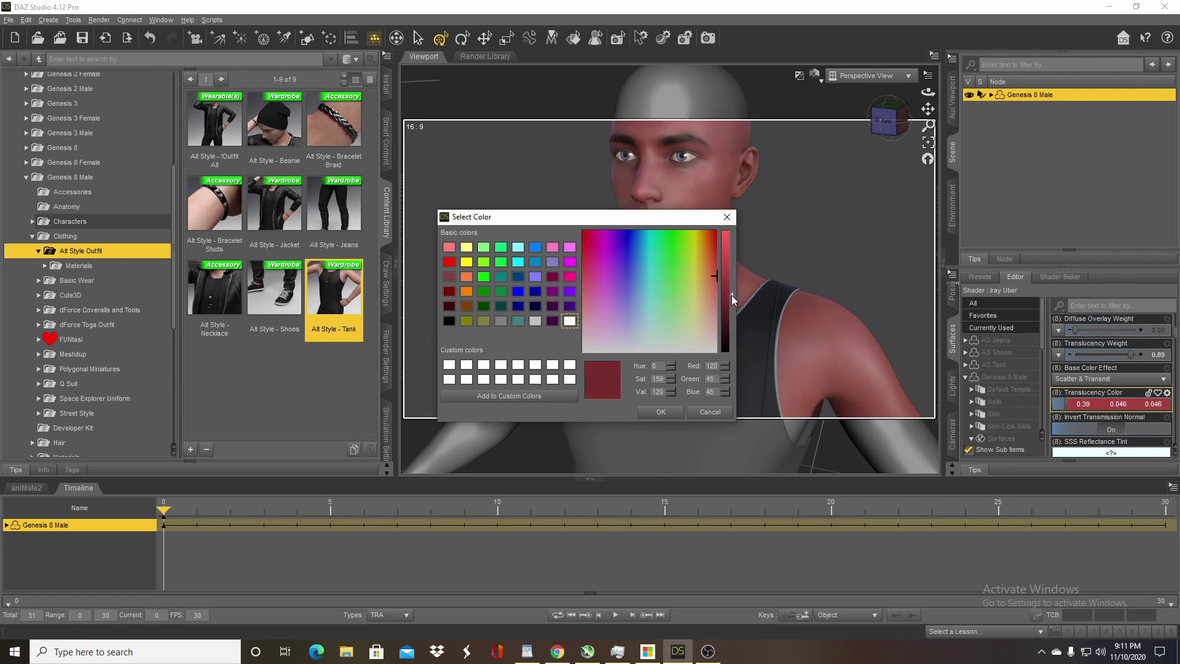
pyautogui.click(655, 412)
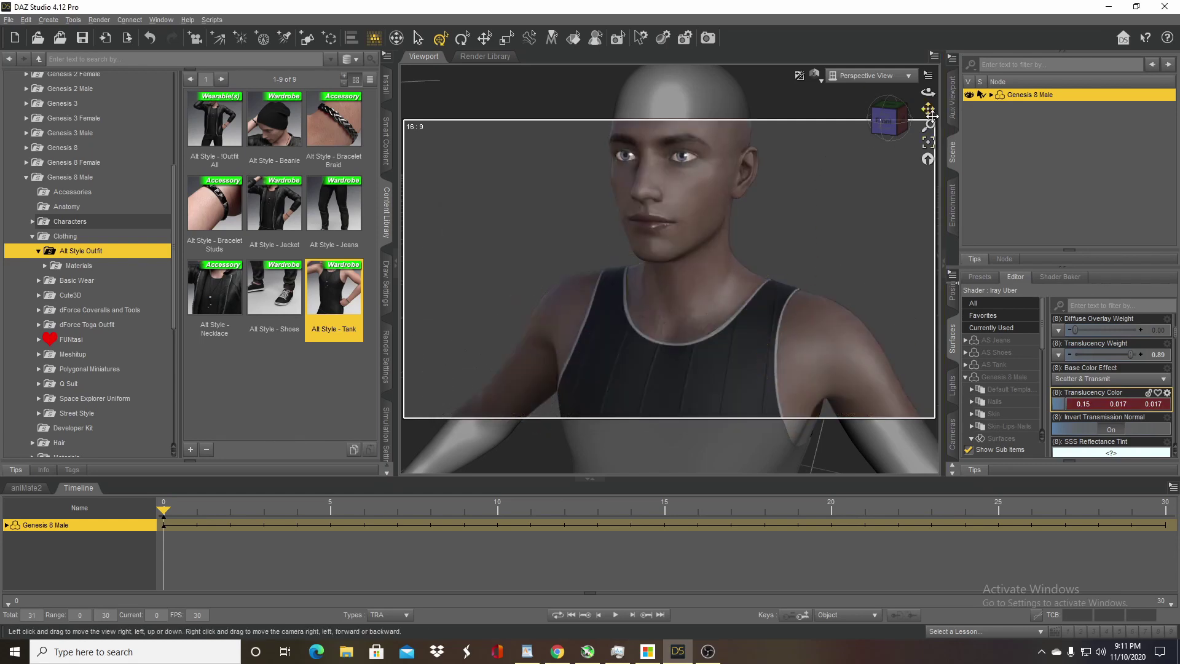
pyautogui.moveTo(928, 109); pyautogui.dragTo(921, 150)
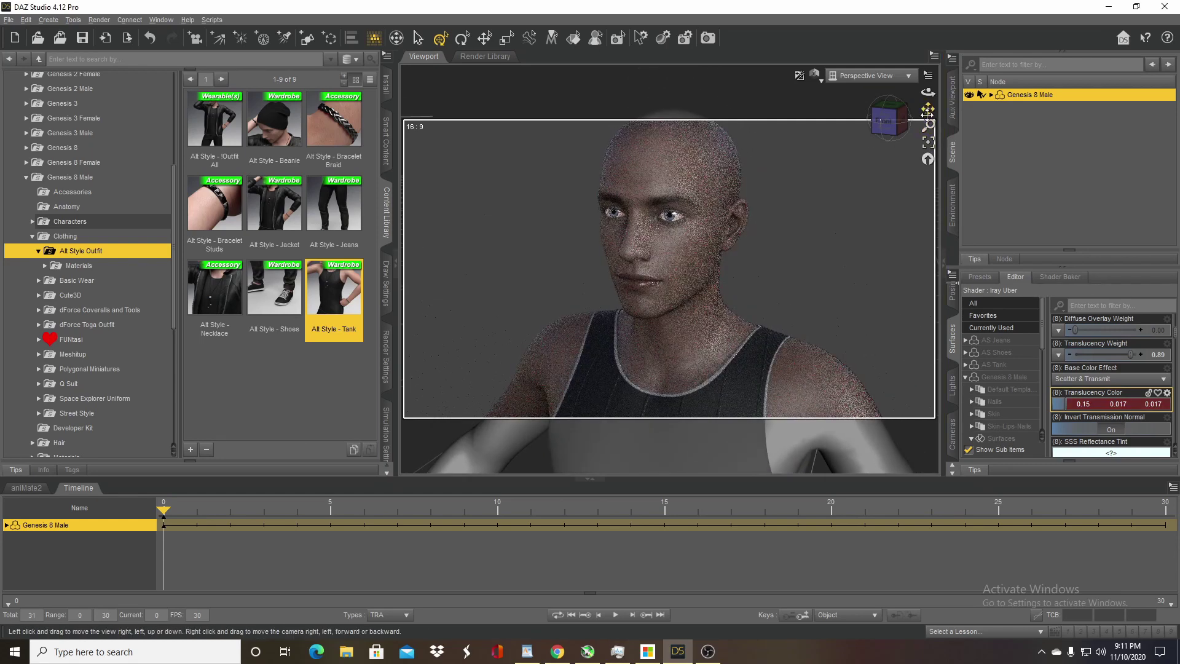
pyautogui.moveTo(928, 98); pyautogui.dragTo(939, 102)
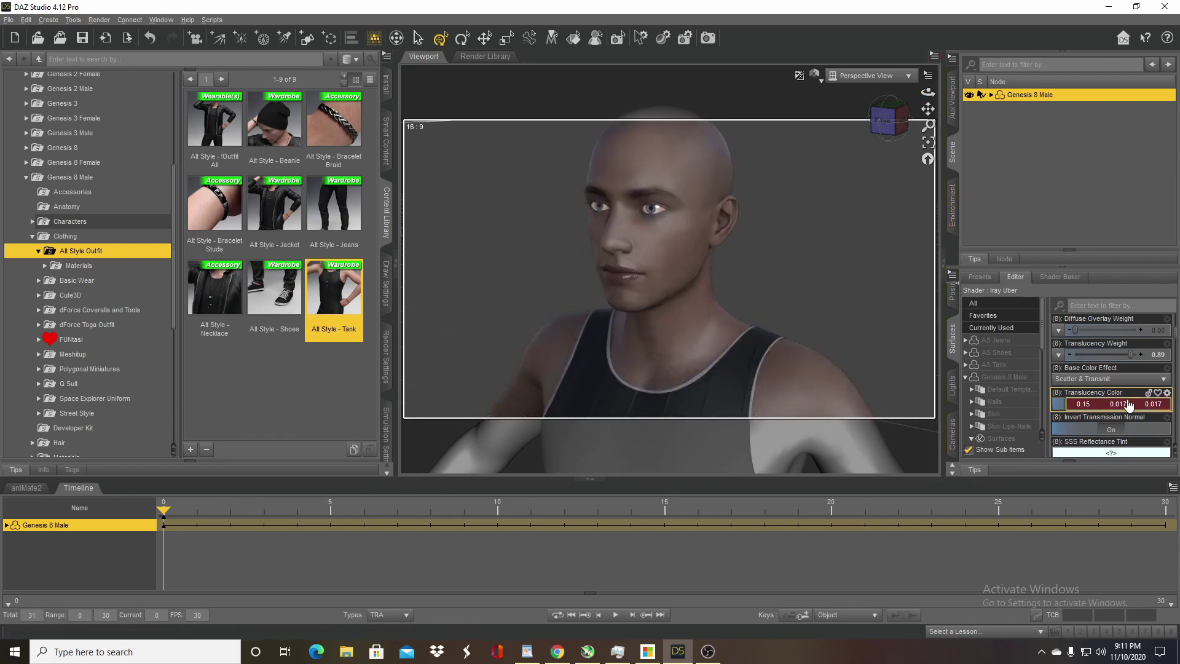
pyautogui.click(1128, 404)
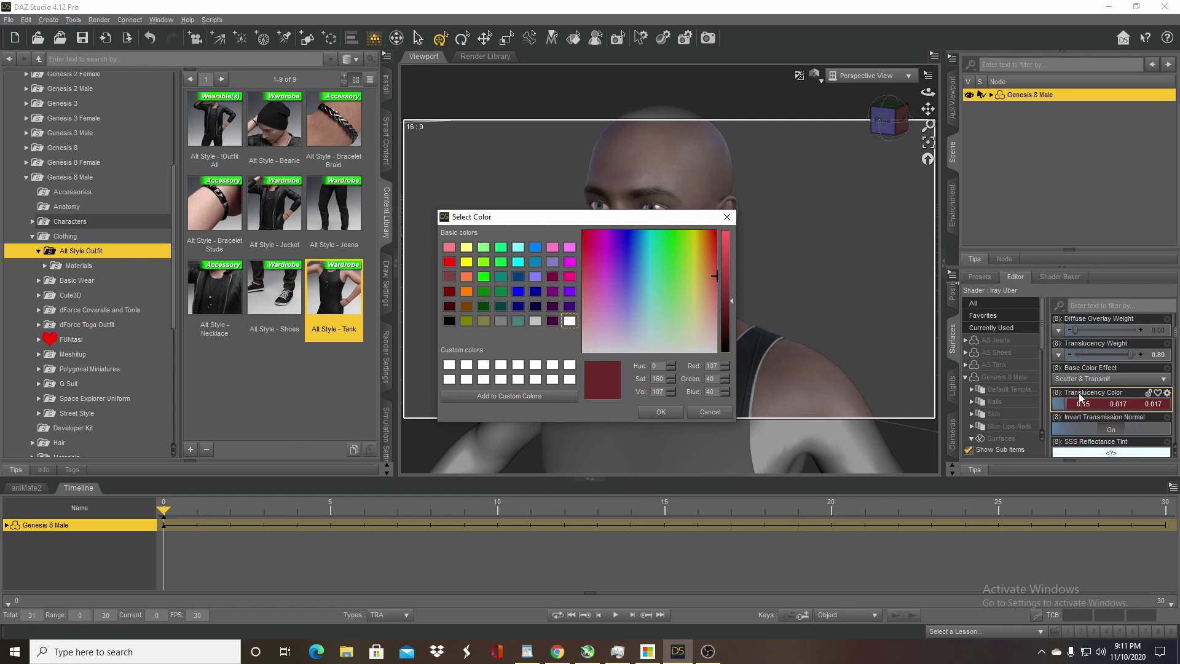
pyautogui.click(660, 412)
pyautogui.scroll(-3, 1115, 365)
pyautogui.scroll(-10, 1113, 365)
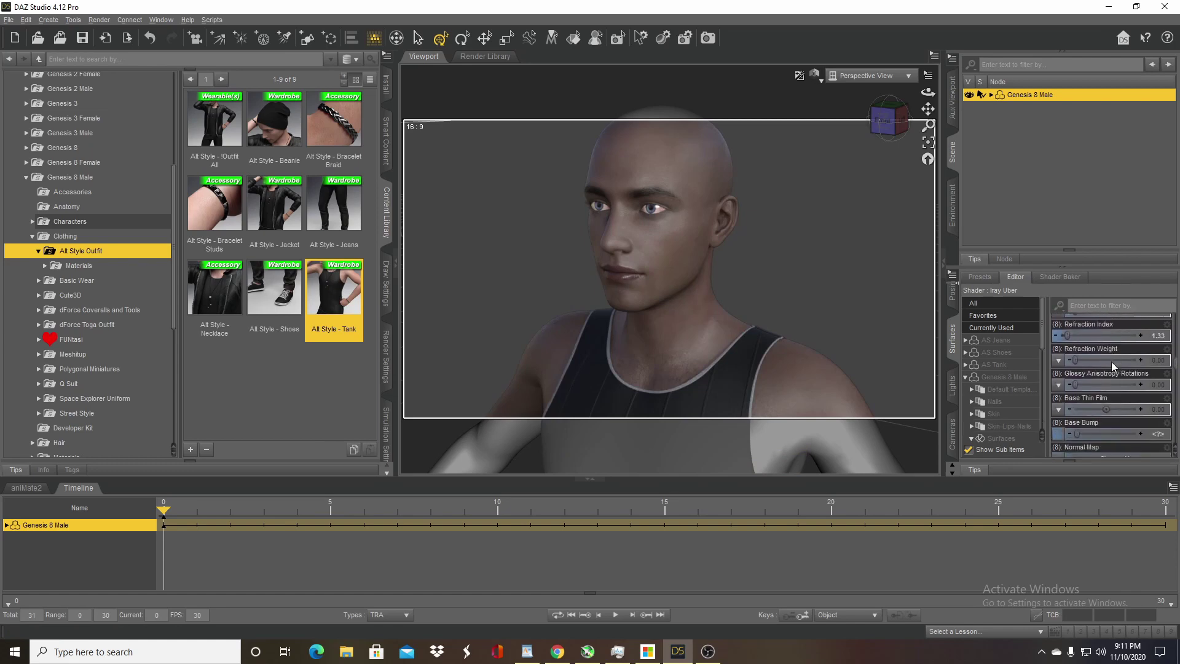
pyautogui.scroll(5, 1112, 359)
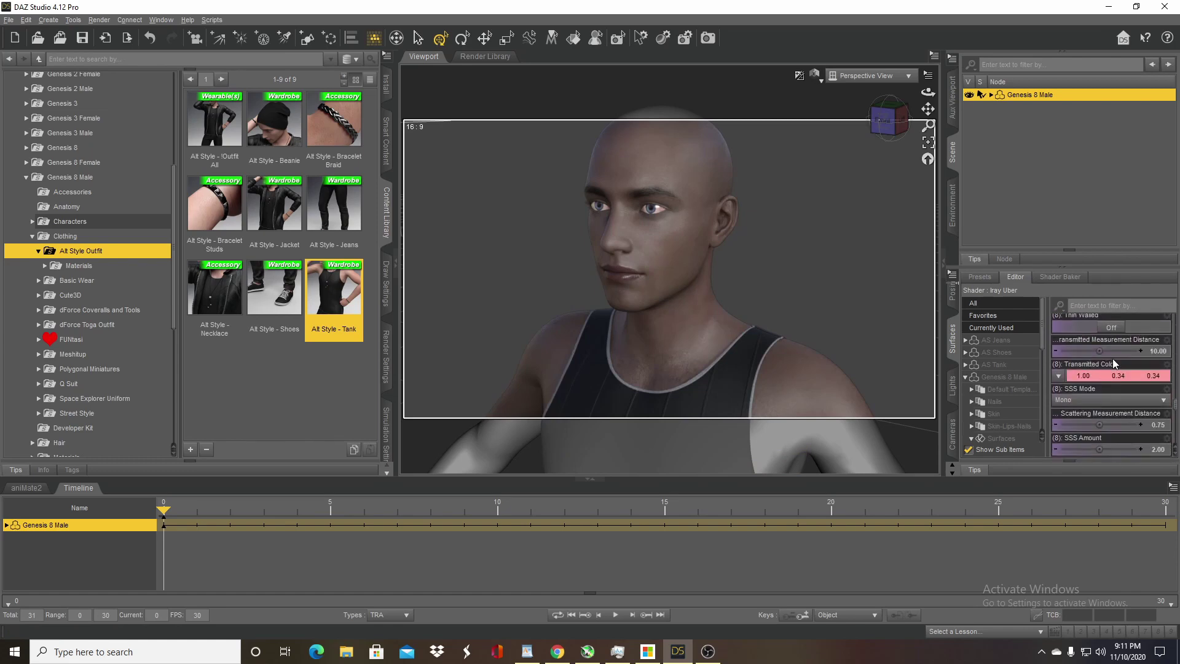
pyautogui.click(1141, 332)
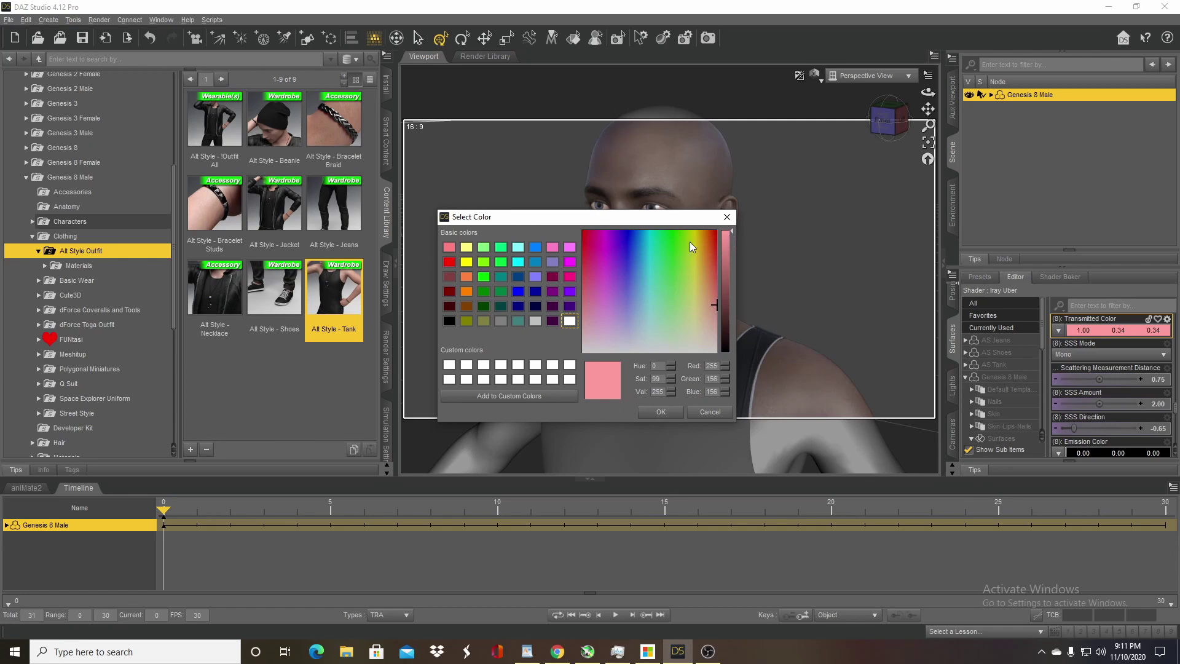
pyautogui.click(614, 254)
pyautogui.click(596, 243)
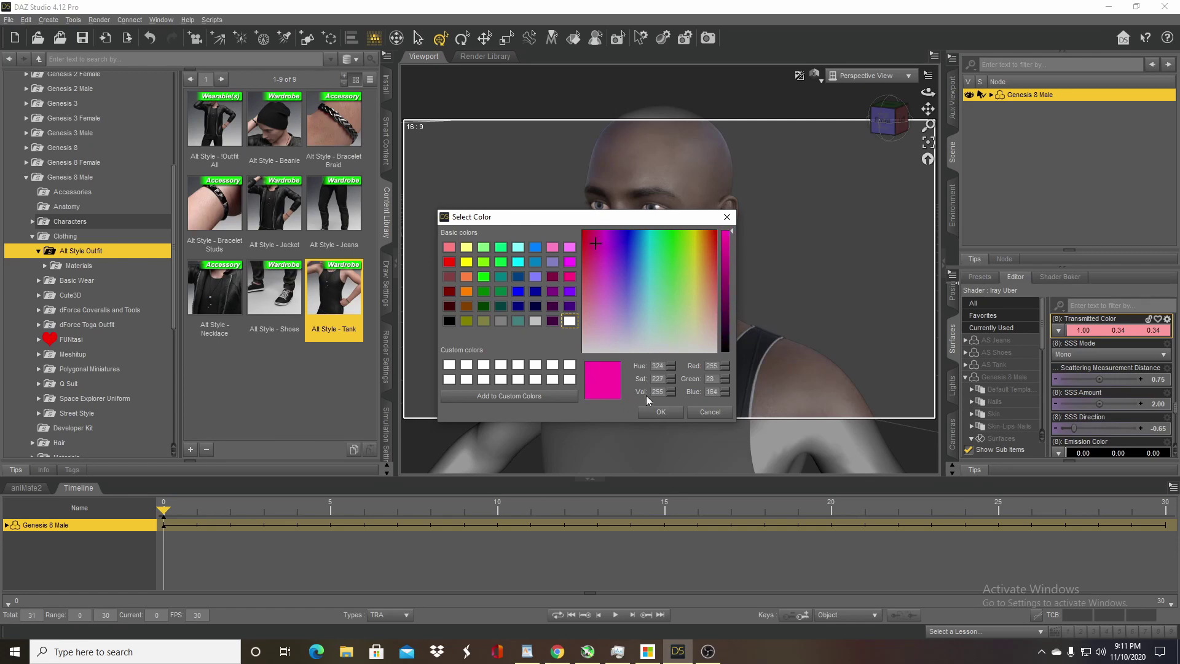
pyautogui.click(660, 412)
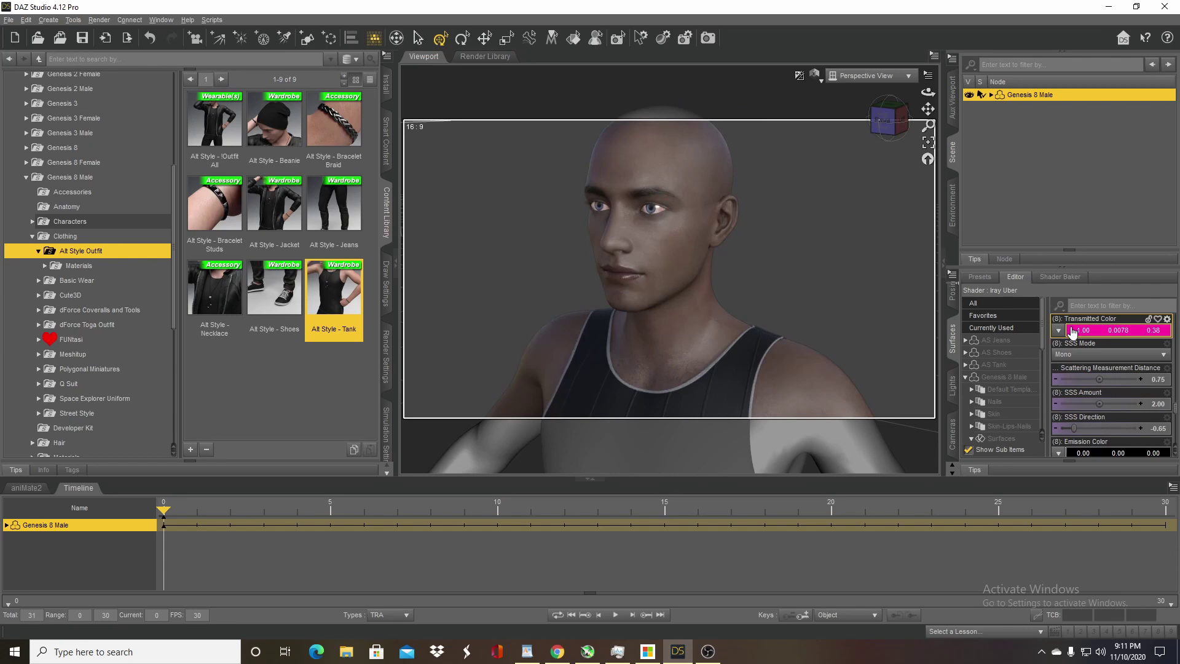
pyautogui.hotkey('ctrl', 'z')
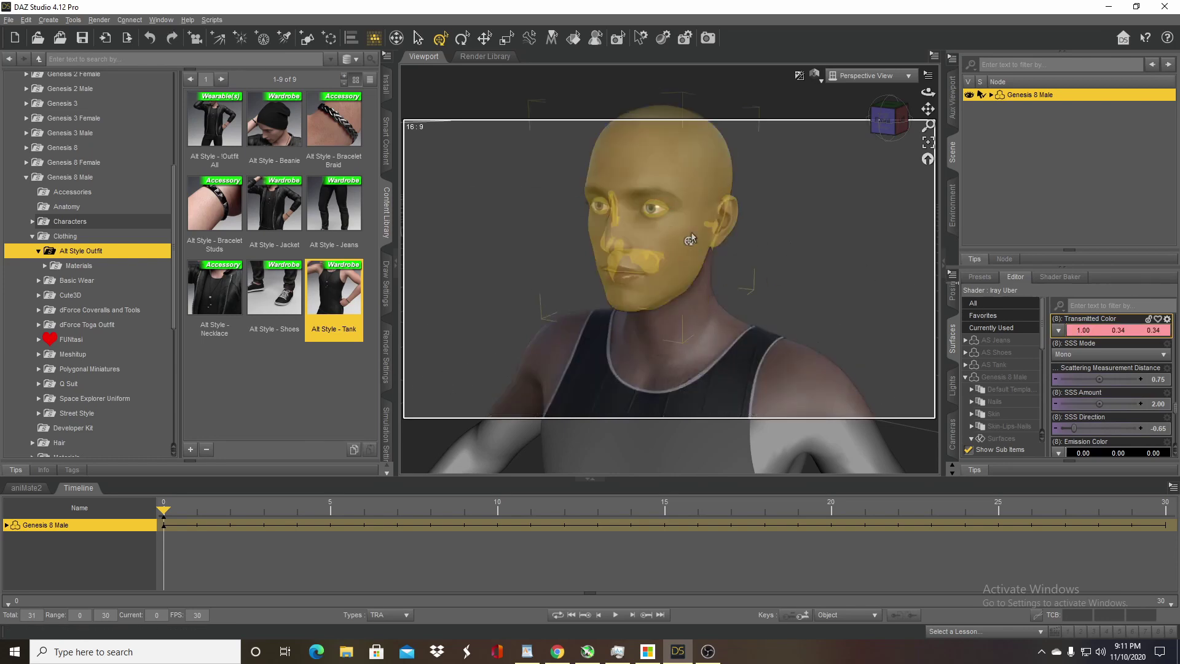
pyautogui.scroll(2, 1122, 366)
pyautogui.scroll(8, 1129, 357)
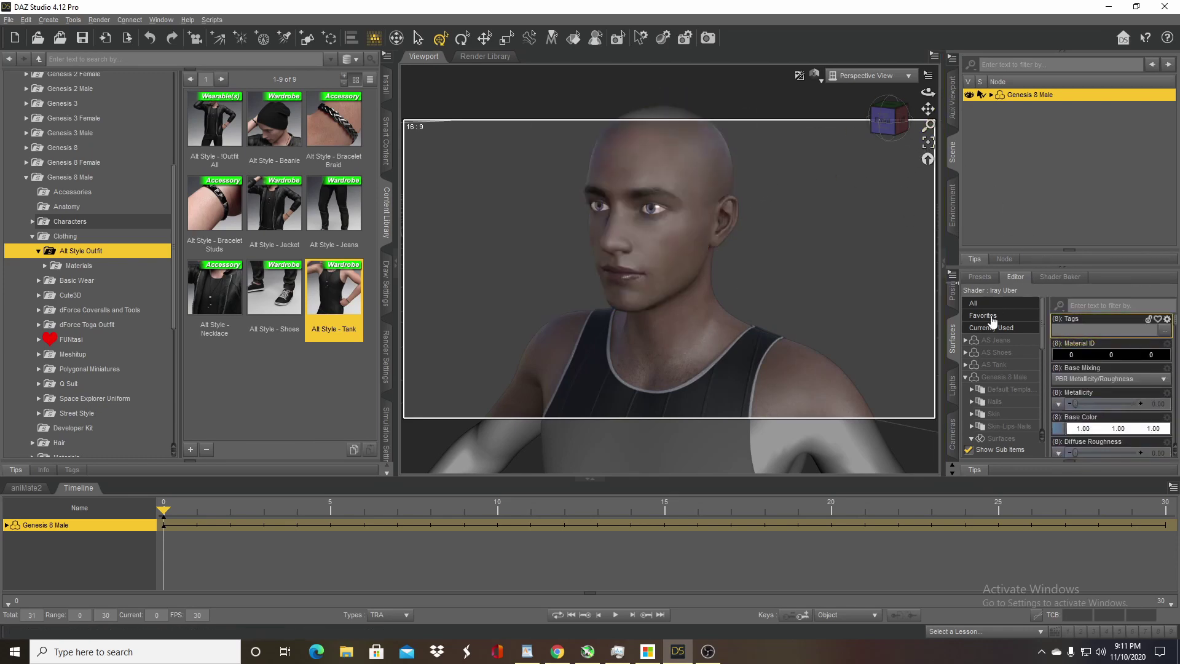
# Show the head's Full Body shaping morphs, then bring up the Face Transfer Shapes store page.
pyautogui.click(952, 290)
pyautogui.click(952, 312)
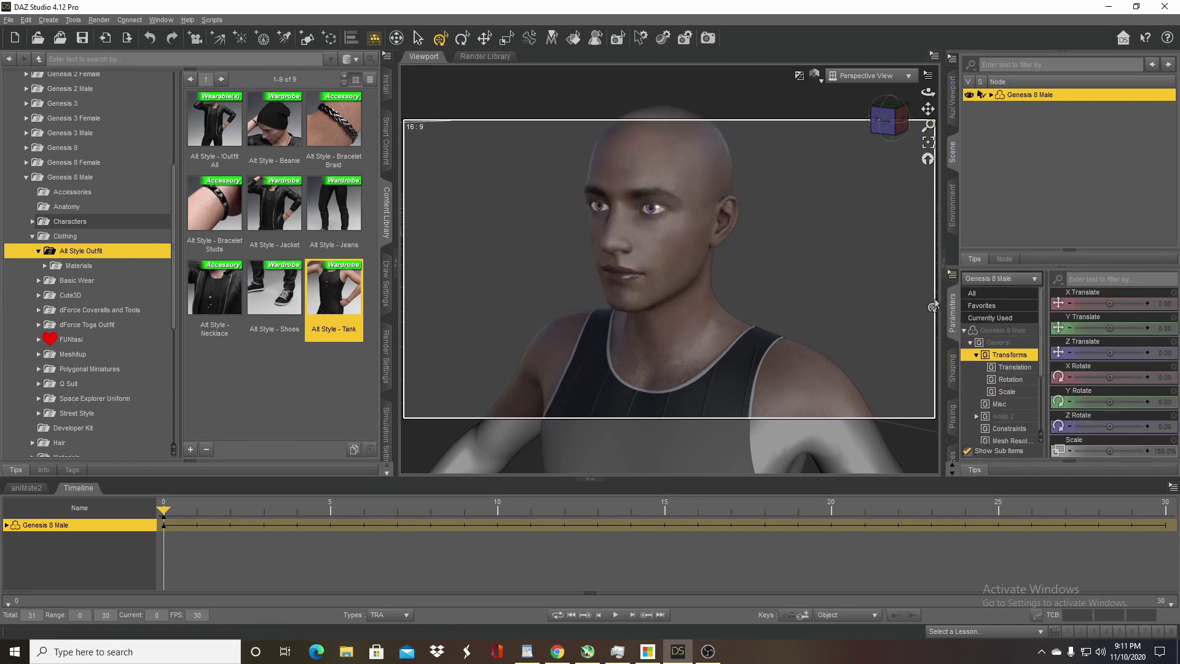
pyautogui.click(952, 369)
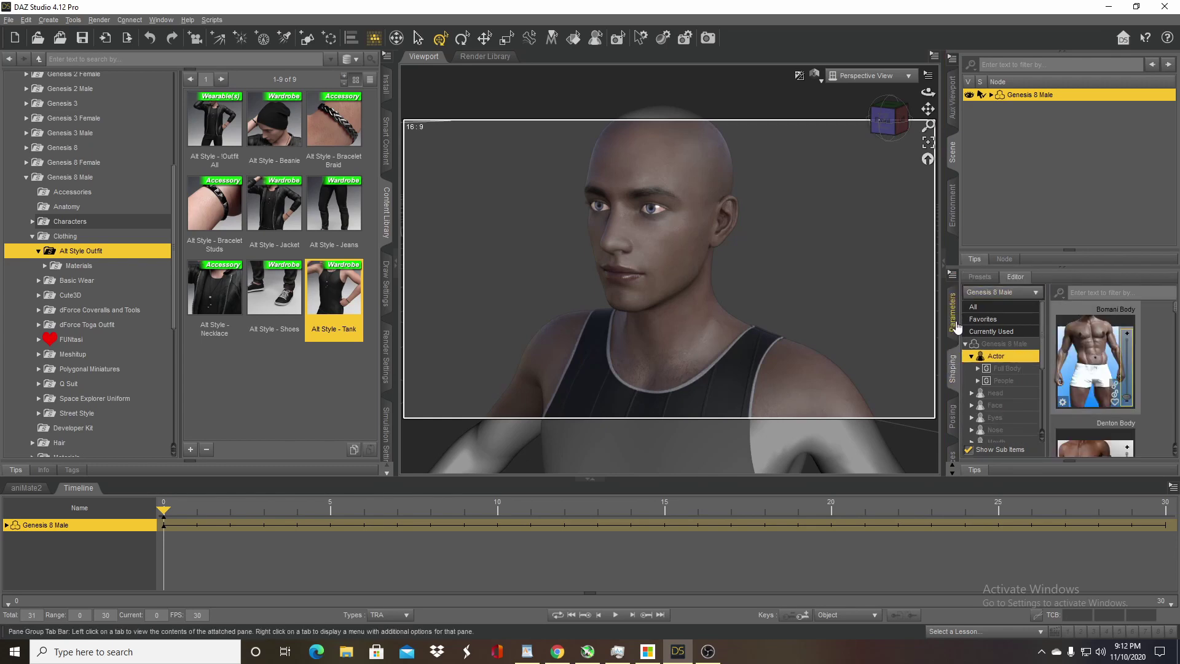
pyautogui.scroll(-3, 1174, 351)
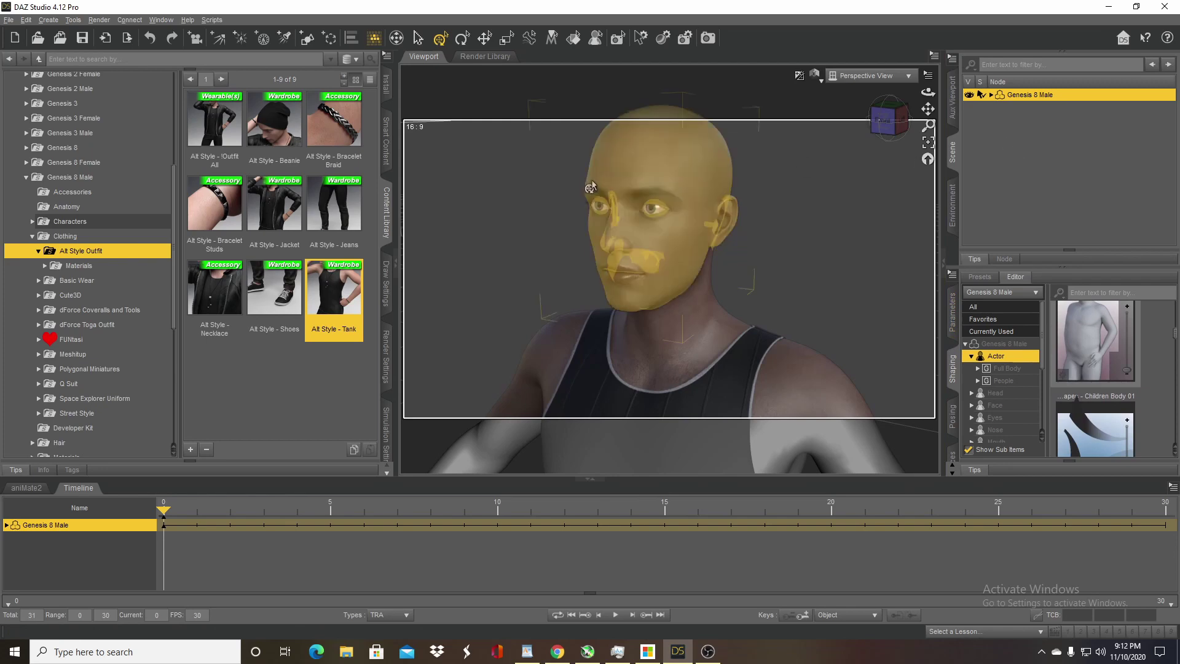
pyautogui.click(611, 161)
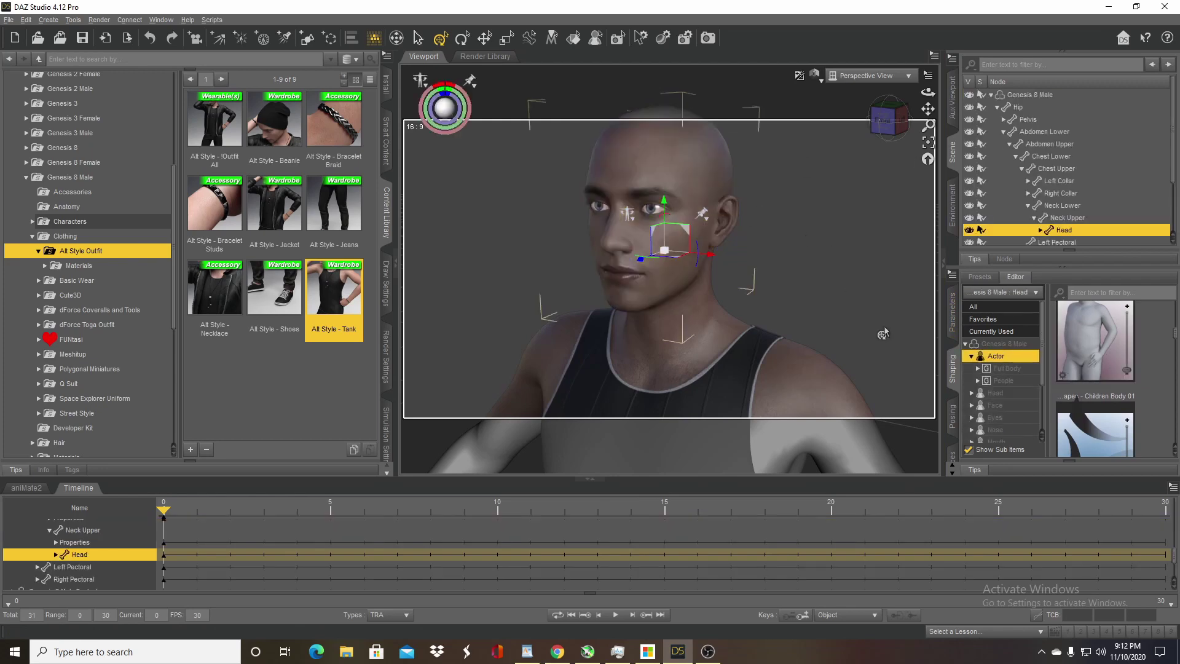
pyautogui.click(1003, 369)
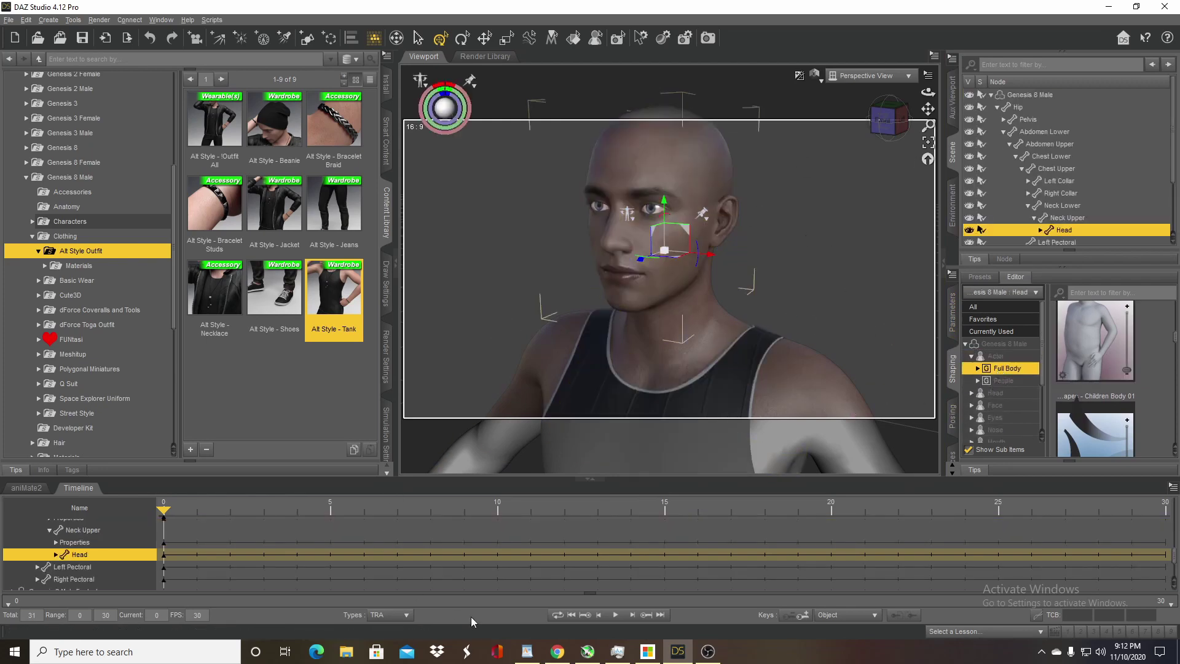
pyautogui.click(558, 651)
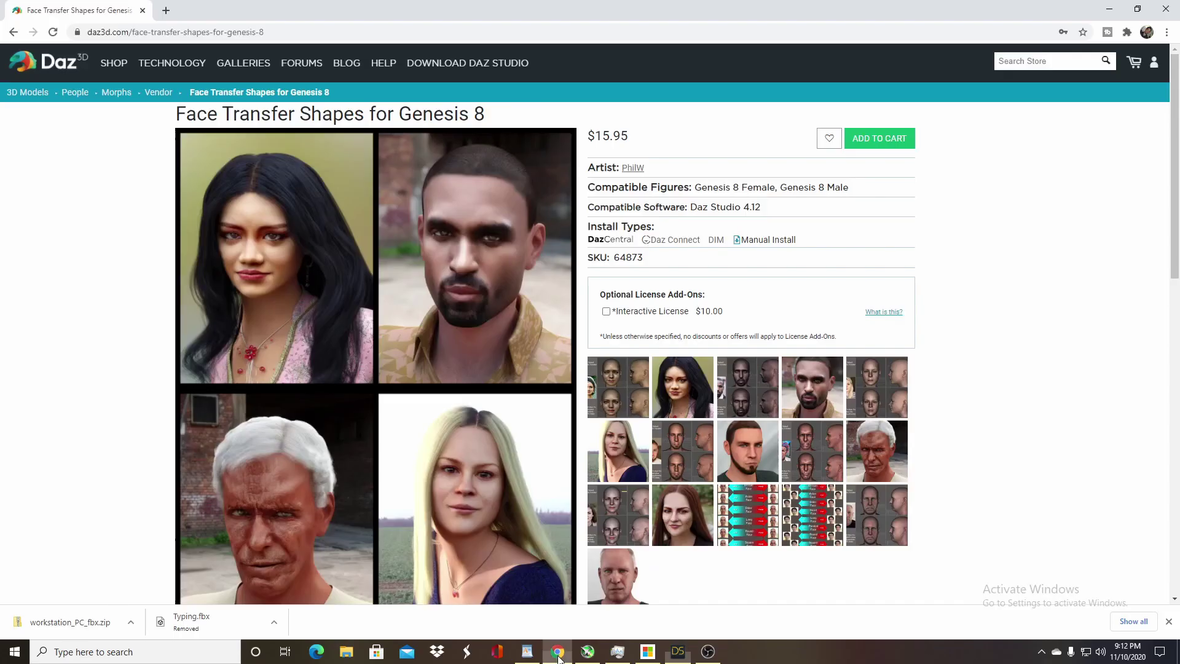
# Back in DAZ Studio, select the figure's head and expand its Head shaping categories.
pyautogui.click(678, 650)
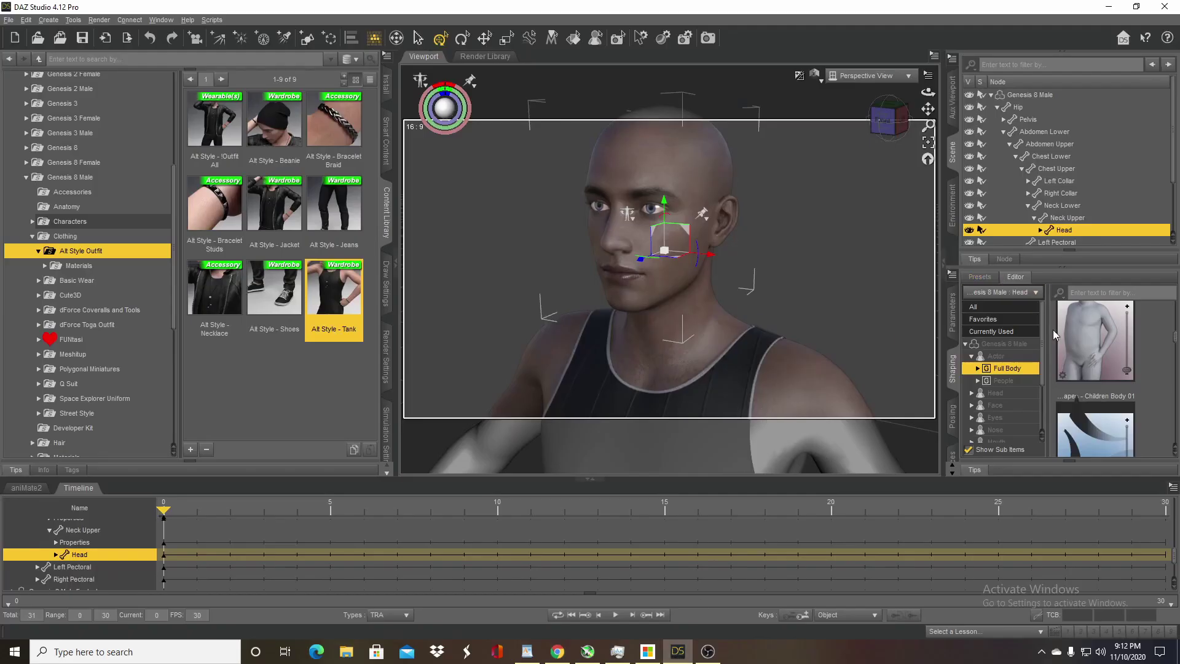
pyautogui.click(802, 173)
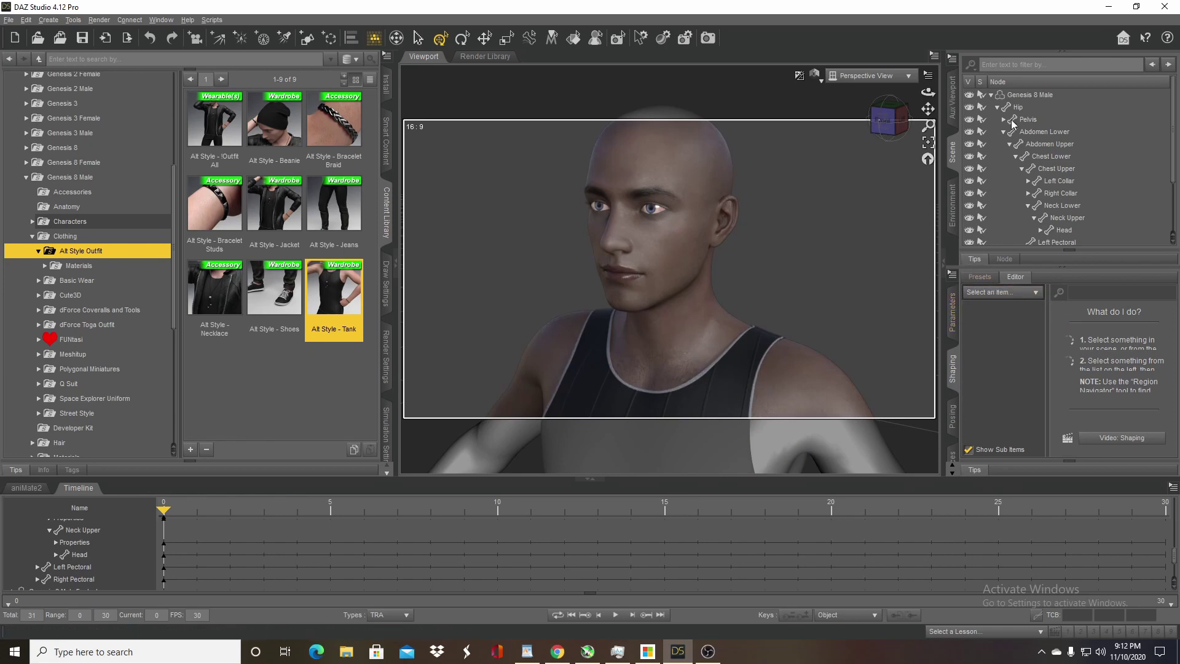
pyautogui.click(1019, 94)
pyautogui.click(671, 168)
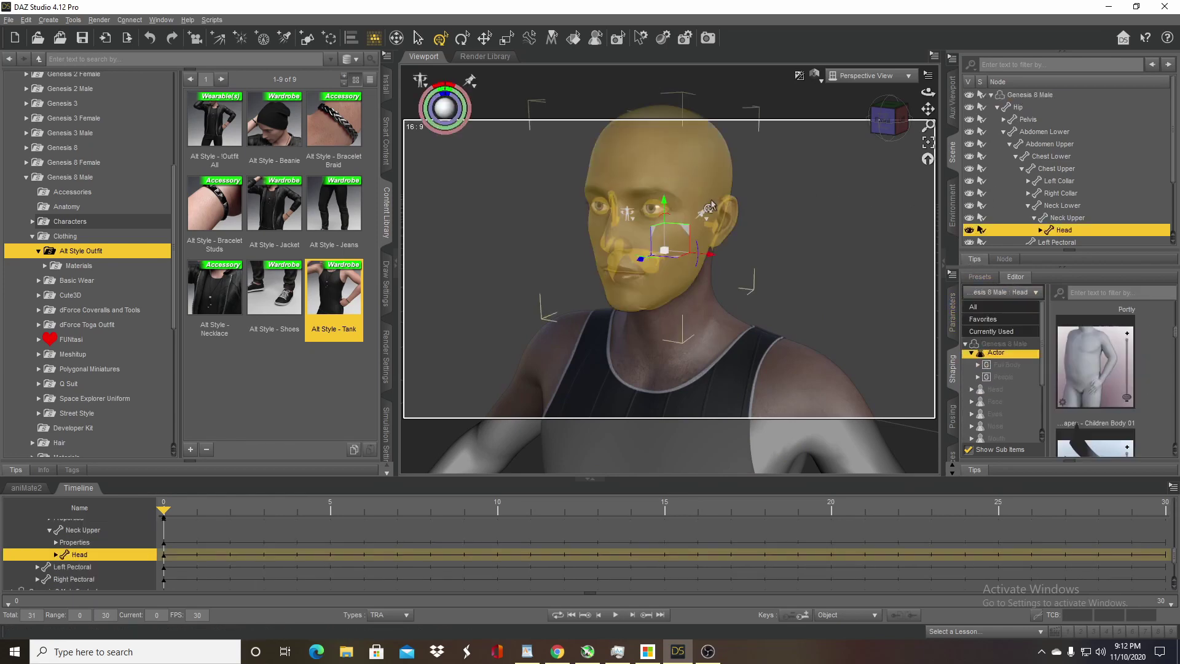
pyautogui.scroll(-2, 987, 431)
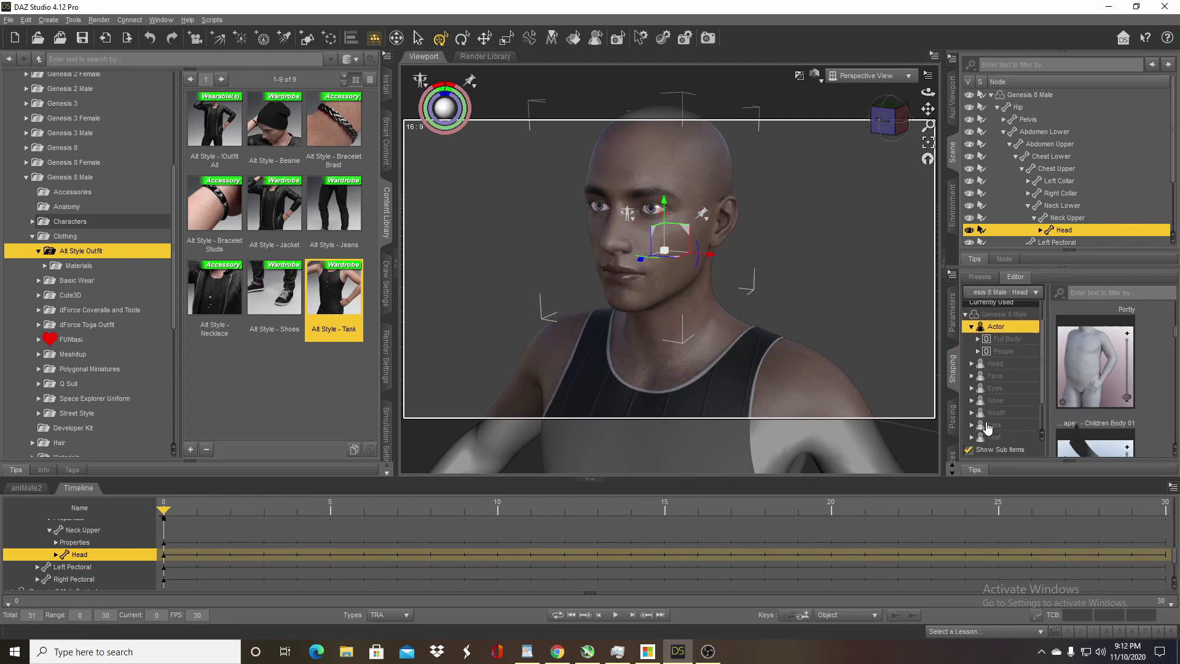
pyautogui.scroll(-1, 990, 424)
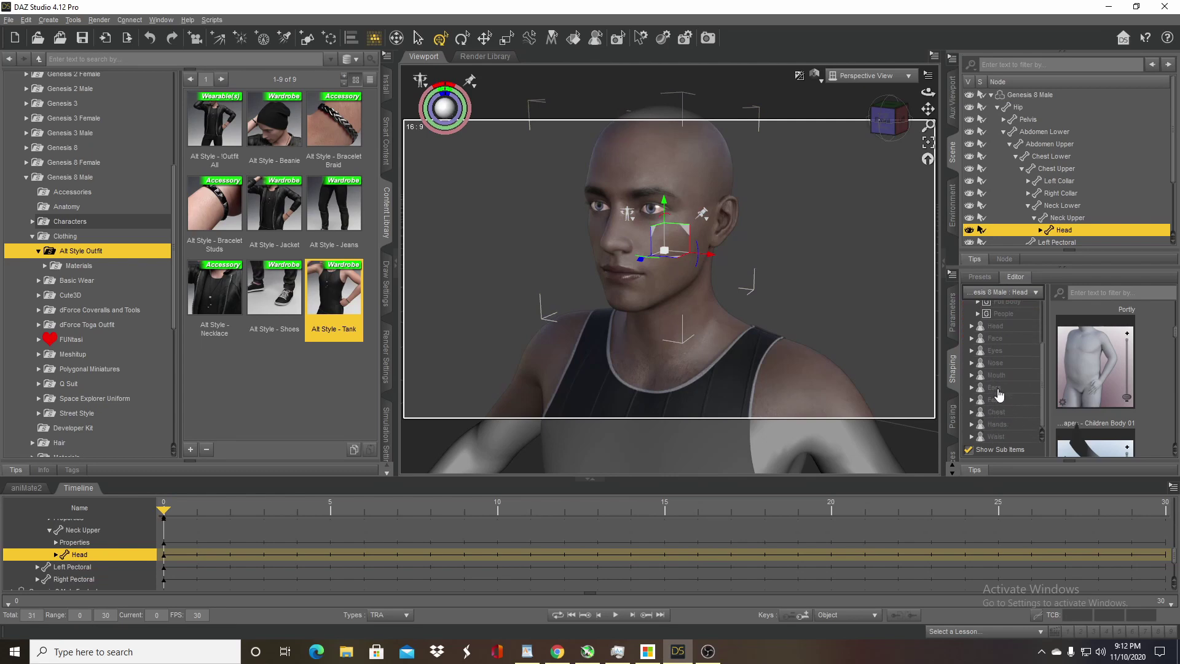
pyautogui.click(993, 326)
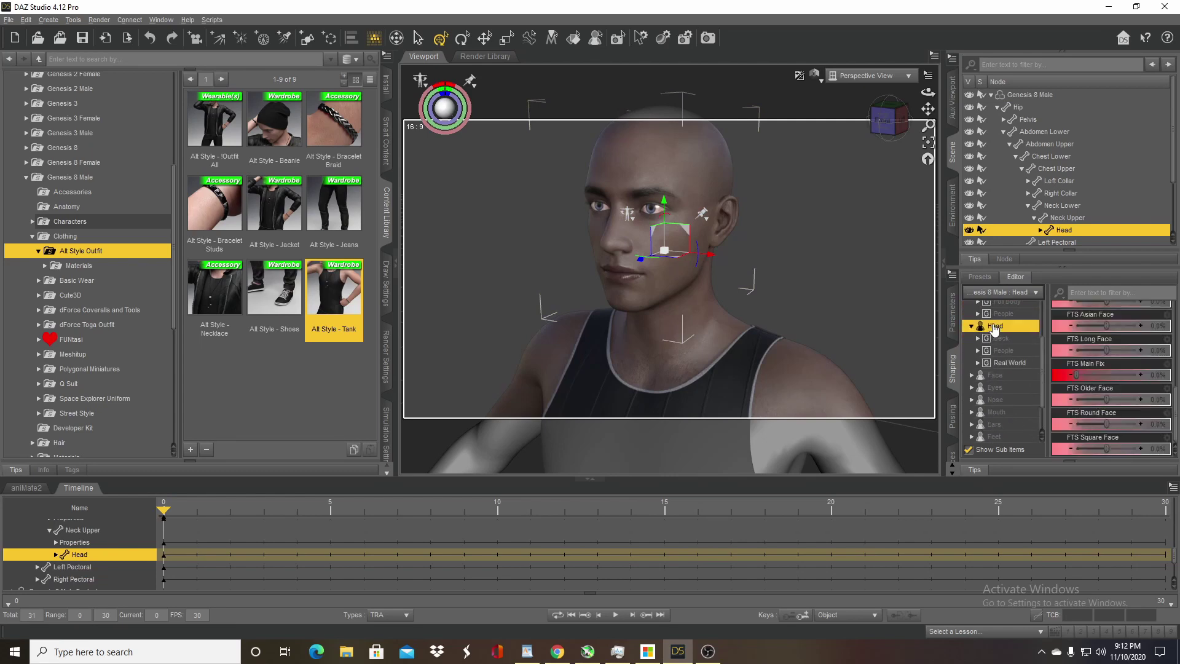
# Under Head > Real World, dial FTS Main Fix 46.5%, African 29.3%, Older 31.3%, Square 33.3%.
pyautogui.click(998, 363)
pyautogui.moveTo(1078, 376); pyautogui.dragTo(1107, 375)
pyautogui.scroll(3, 1111, 380)
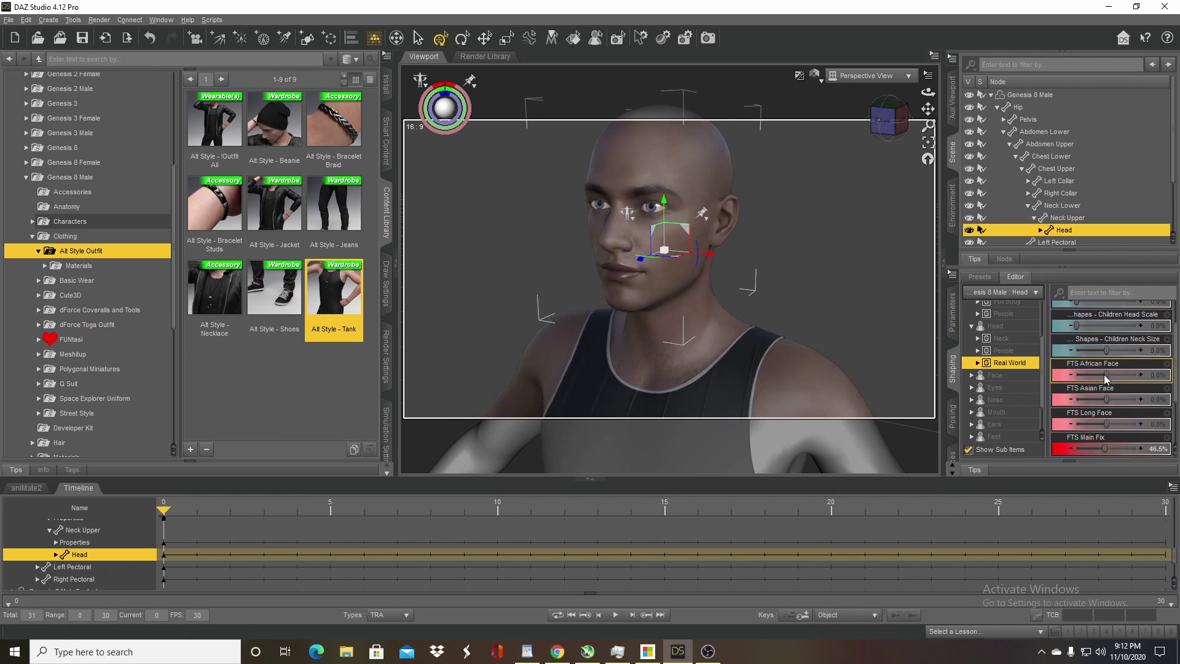
pyautogui.scroll(-3, 1106, 380)
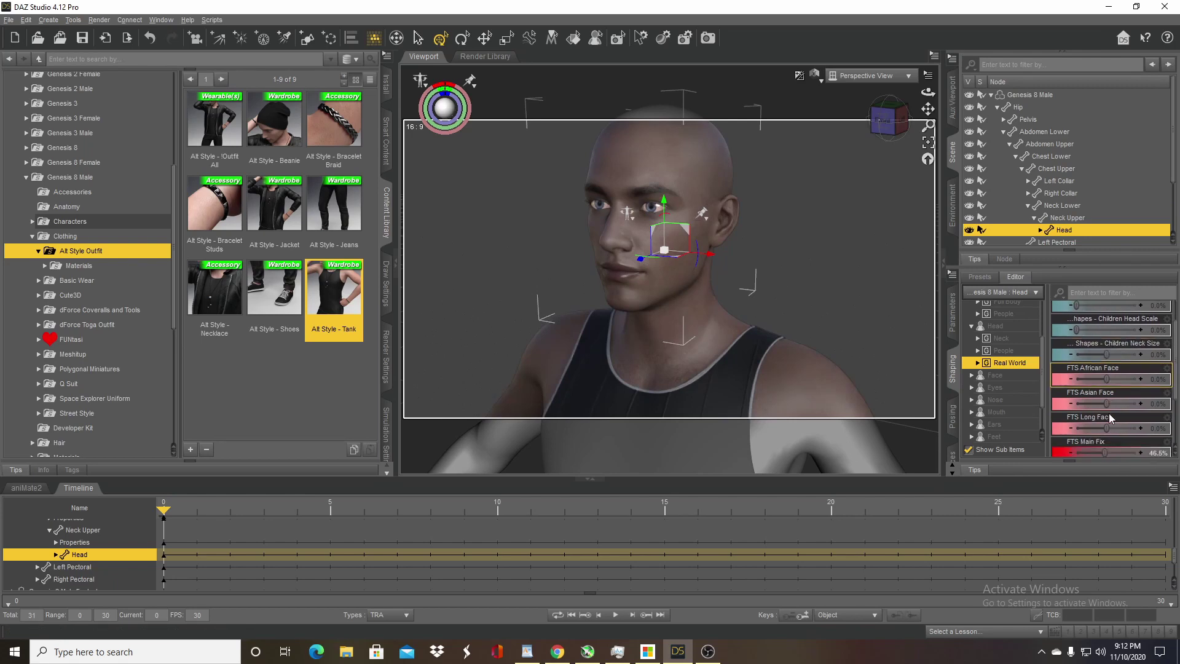
pyautogui.moveTo(1106, 342); pyautogui.dragTo(1116, 343)
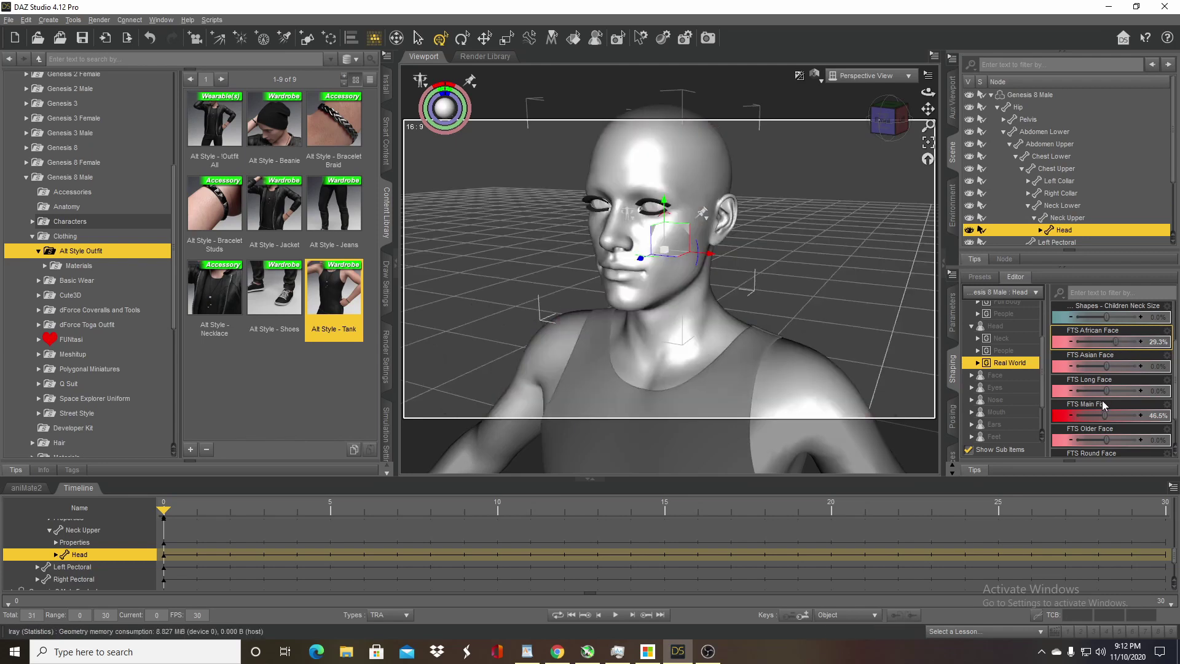
pyautogui.scroll(-3, 1102, 410)
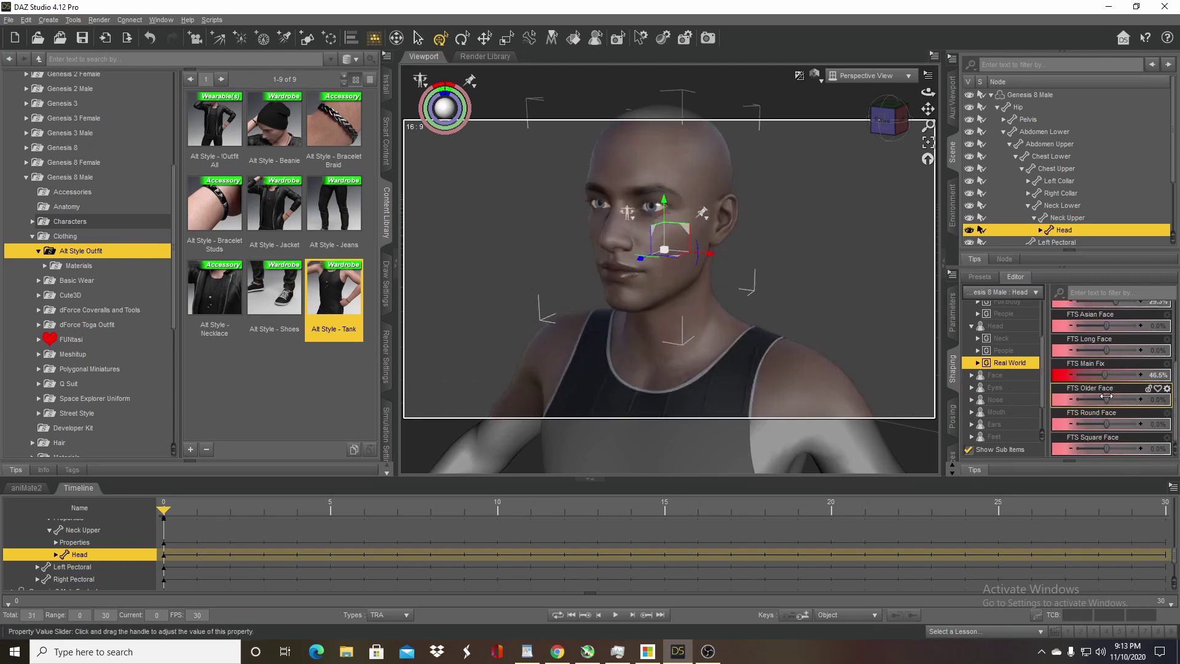
pyautogui.moveTo(1107, 396); pyautogui.dragTo(1117, 397)
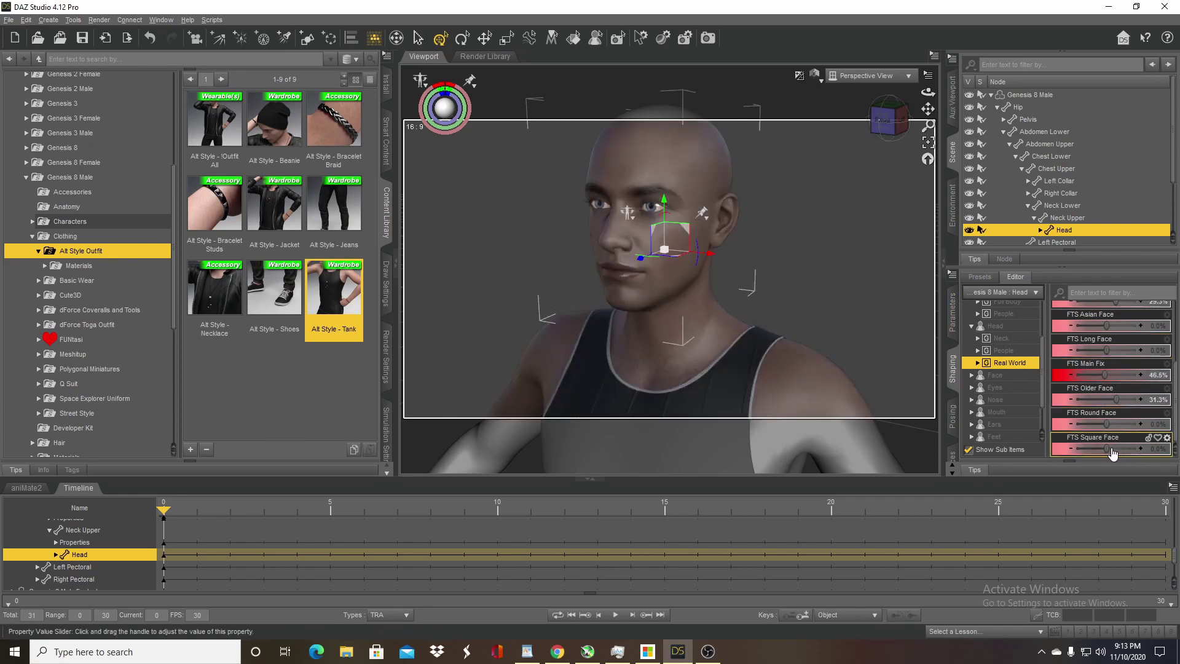
pyautogui.moveTo(1108, 448); pyautogui.dragTo(1117, 448)
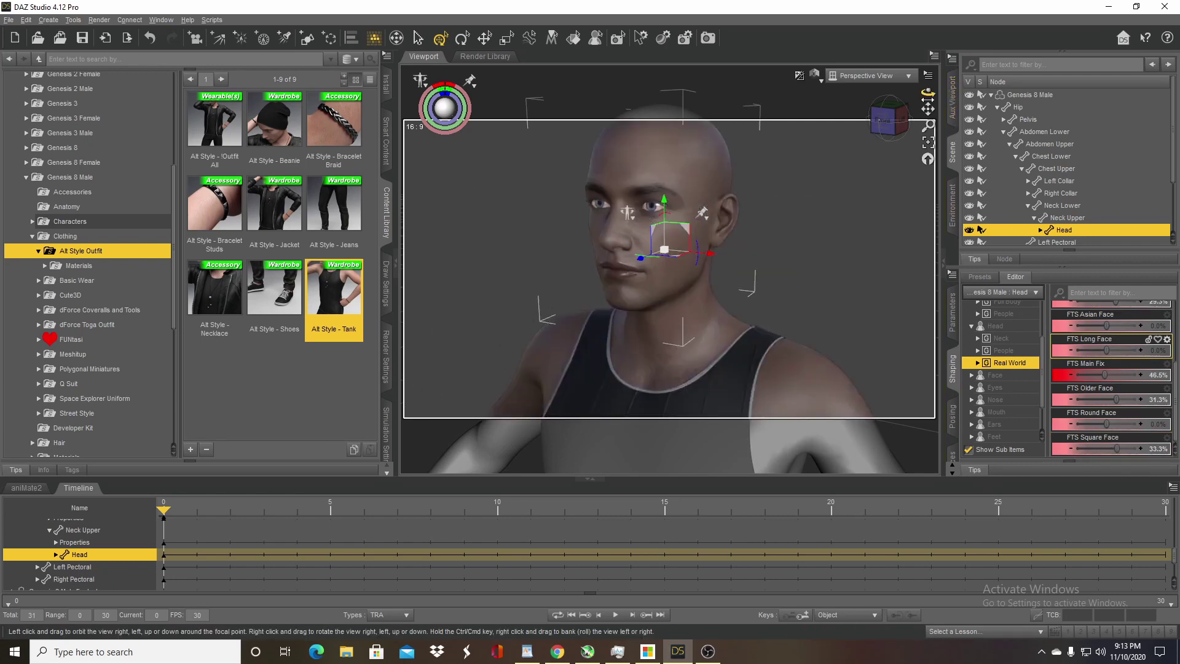
pyautogui.moveTo(928, 93); pyautogui.dragTo(928, 94)
# Deselect the head so the Iray viewport render converges cleanly.
pyautogui.click(825, 219)
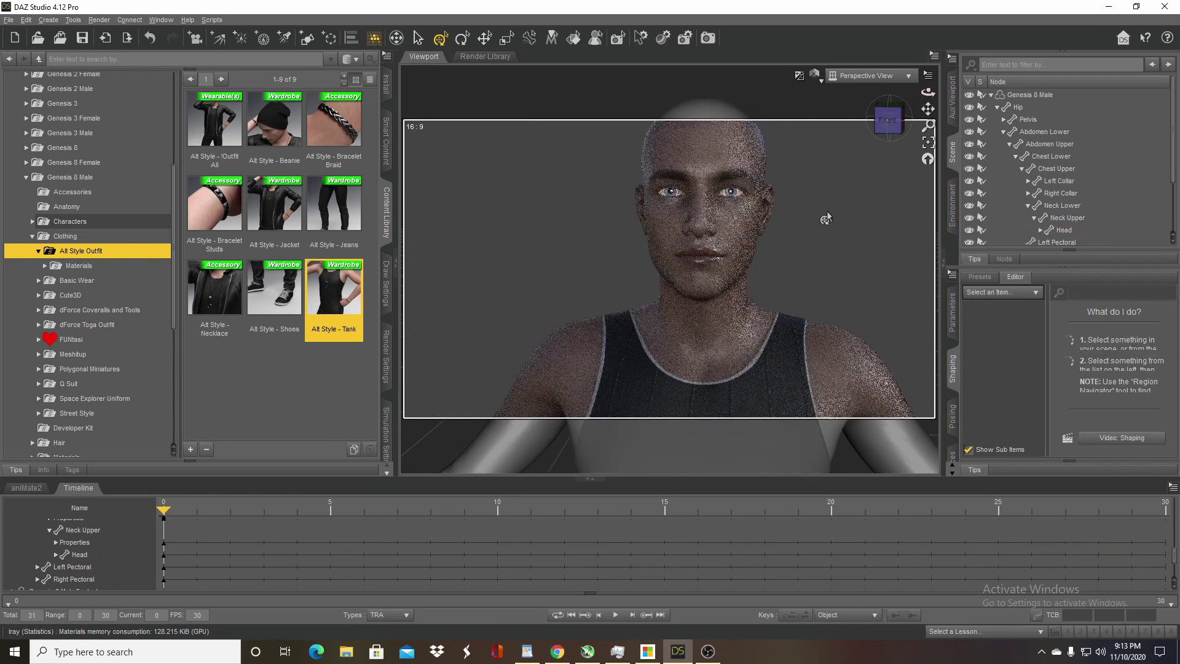